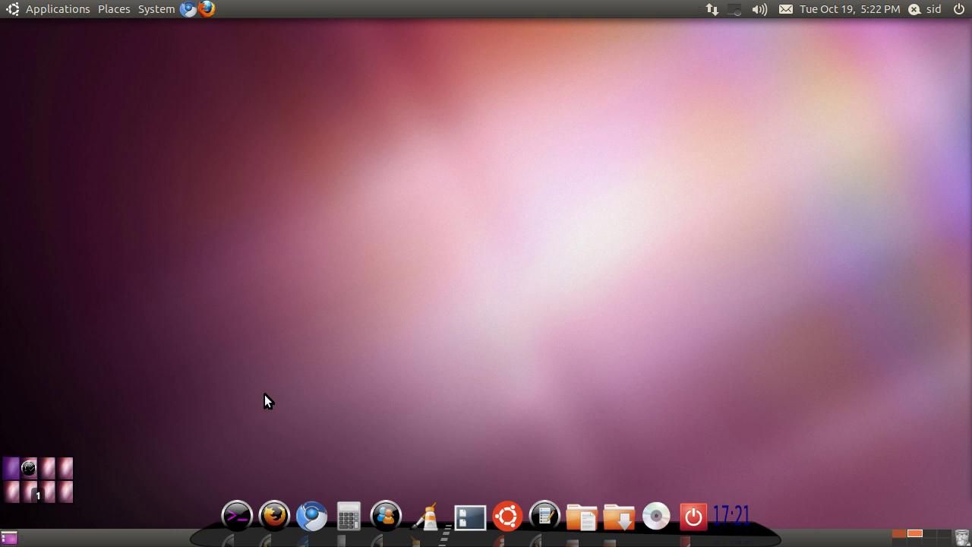
{"action": "left_click", "coordinate": [243, 429]}
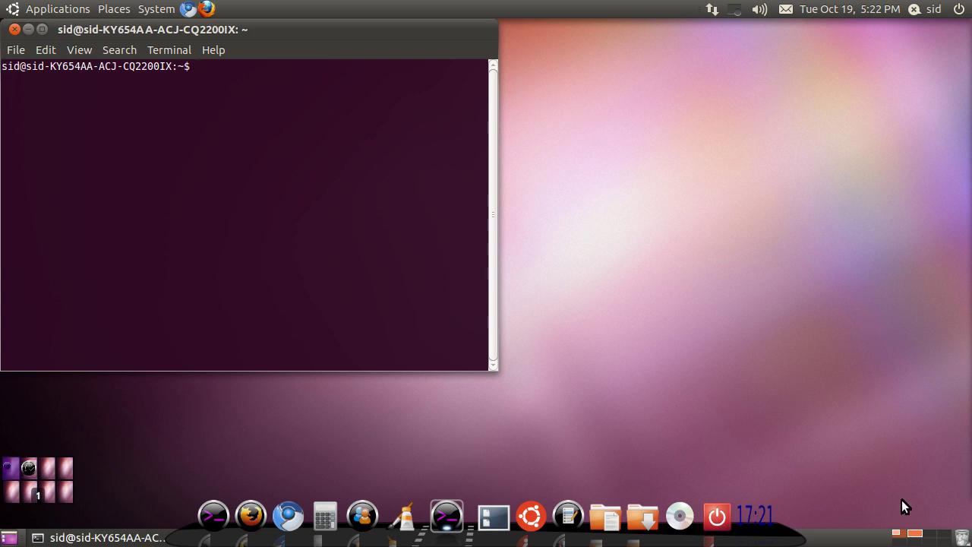
{"action": "left_click", "coordinate": [140, 8]}
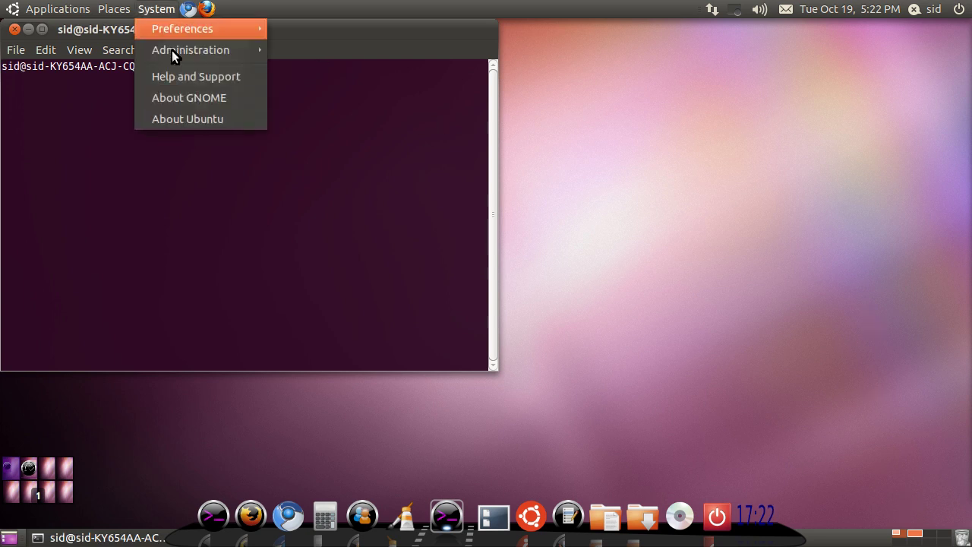
{"action": "mouse_move", "coordinate": [182, 50]}
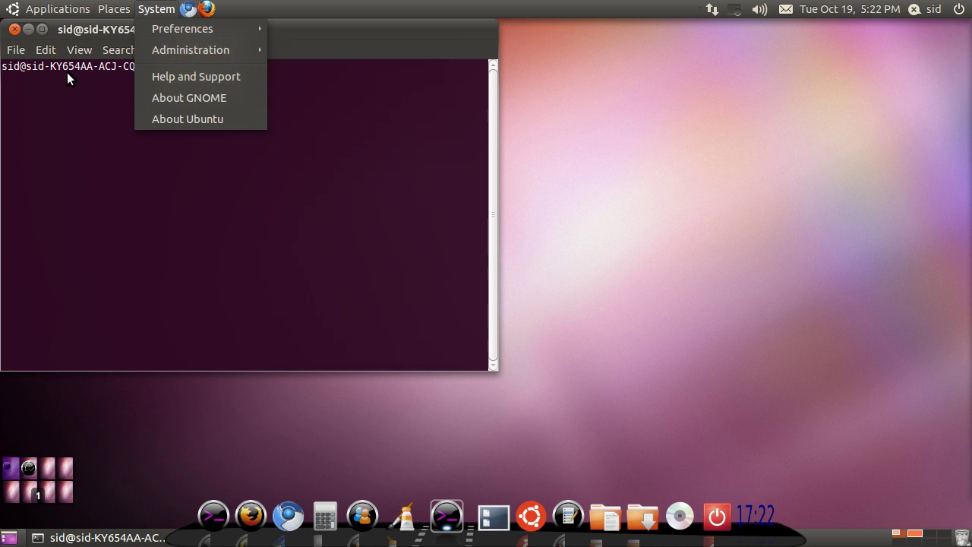
{"action": "mouse_move", "coordinate": [46, 8]}
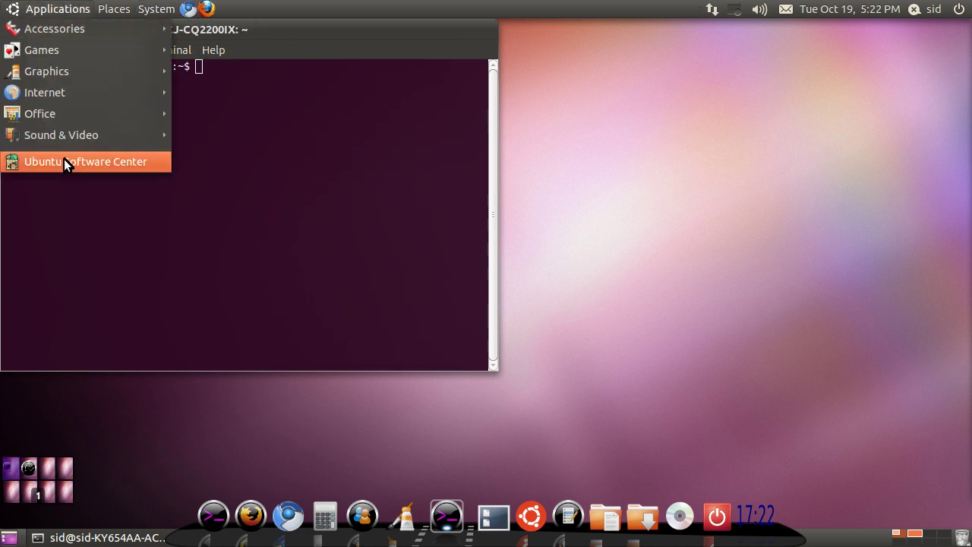
{"action": "left_click", "coordinate": [563, 198]}
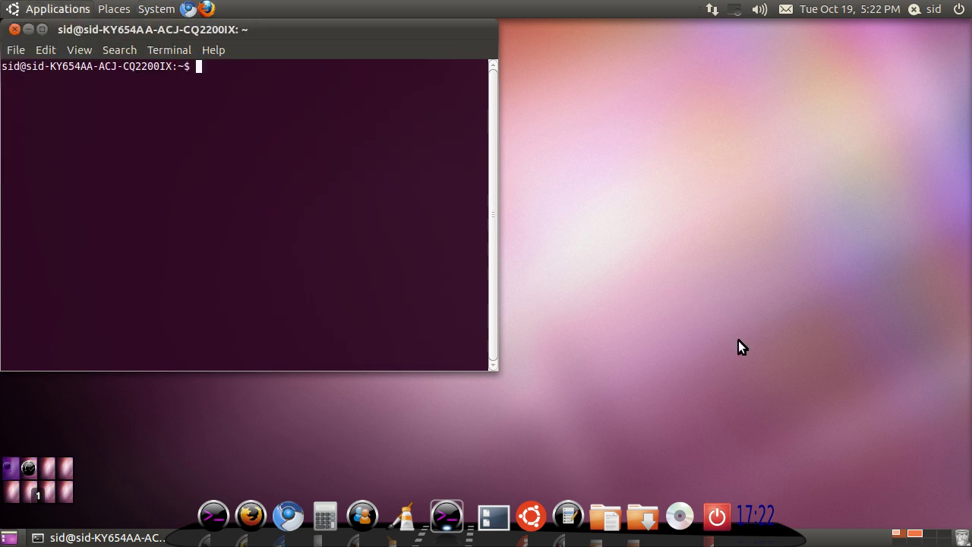
In Synaptic, replace the old quick-search text with 'ccsm' to filter the package list
{"action": "left_click", "coordinate": [918, 537]}
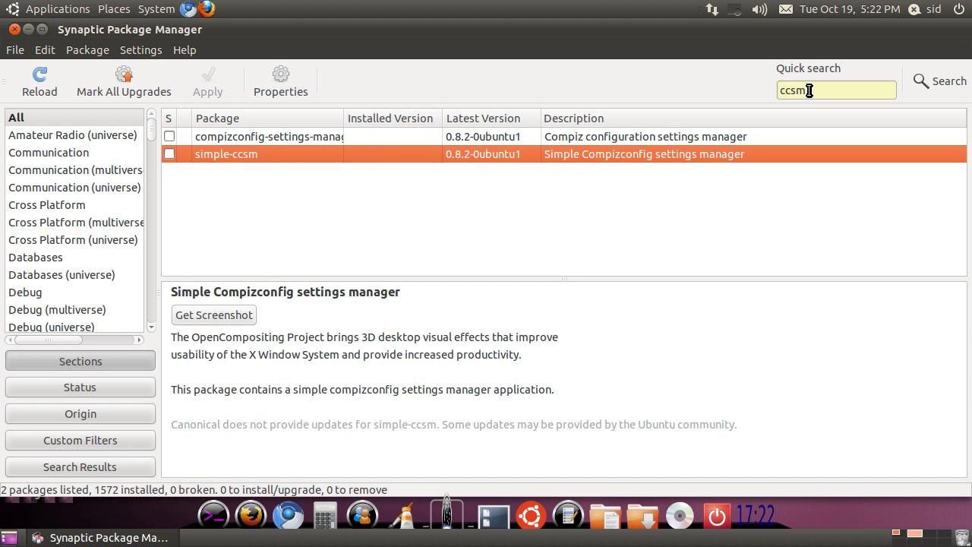
{"action": "double_click", "coordinate": [822, 92]}
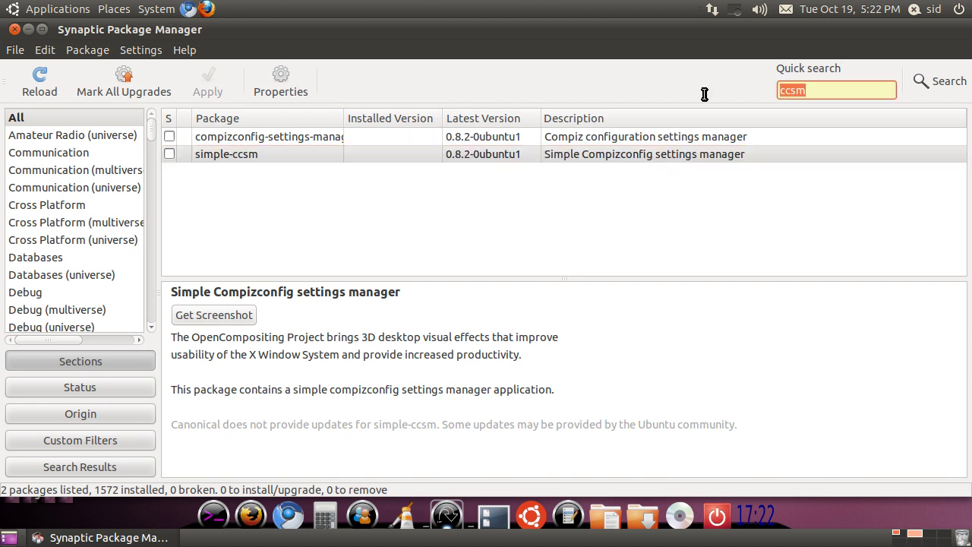
{"action": "key", "text": "BackSpace"}
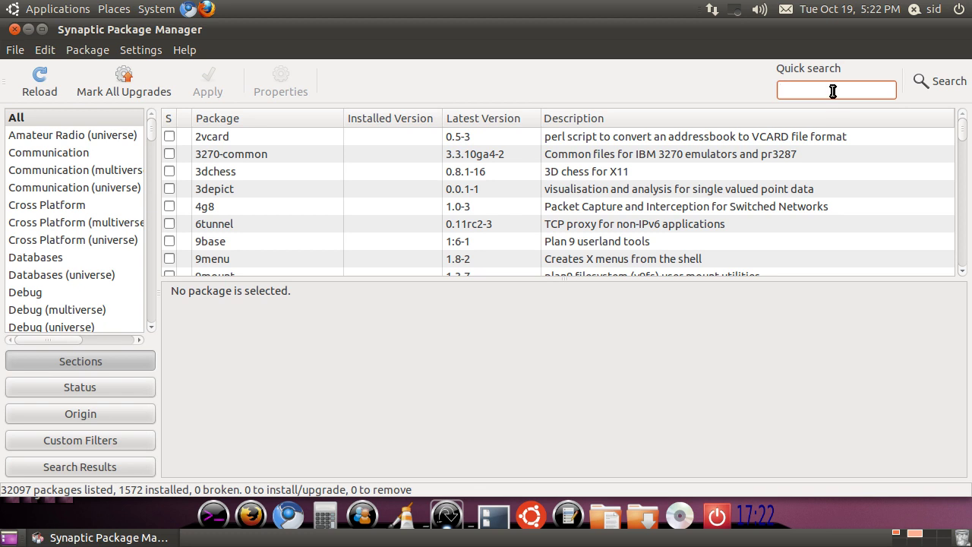
{"action": "type", "text": "ccsm"}
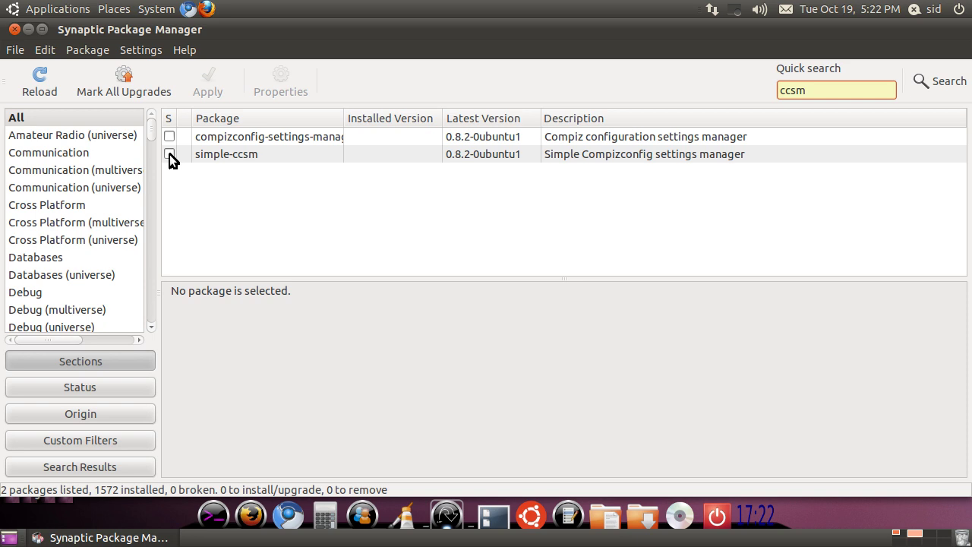
Mark simple-ccsm for installation, accepting compizconfig-settings-manager and python-compizconfig as required packages
{"action": "left_click", "coordinate": [170, 155]}
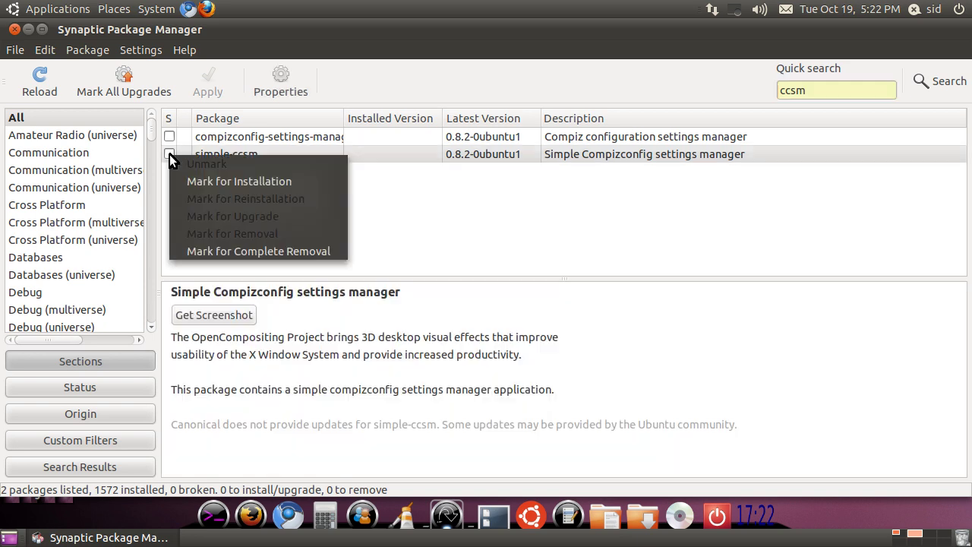
{"action": "left_click", "coordinate": [207, 178]}
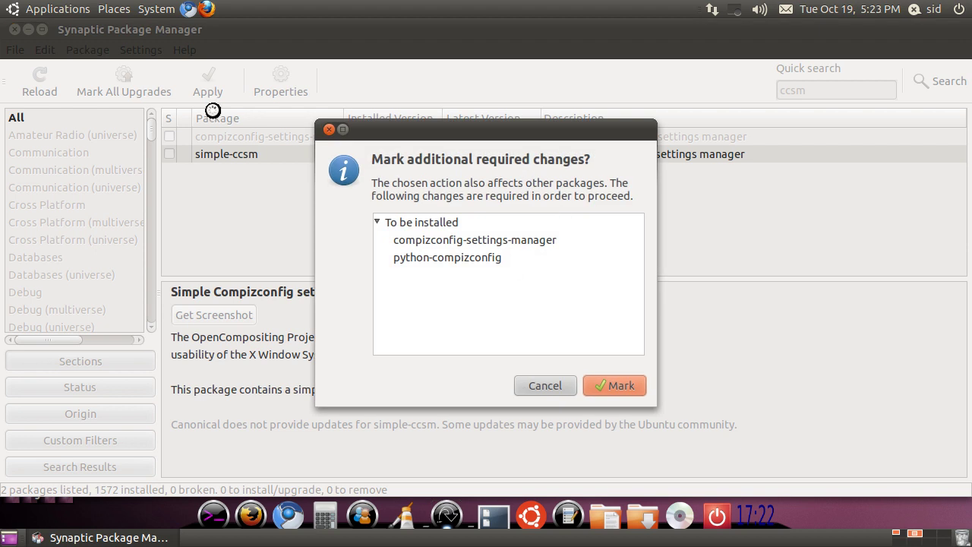
{"action": "left_click_drag", "start_coordinate": [354, 135], "coordinate": [368, 171]}
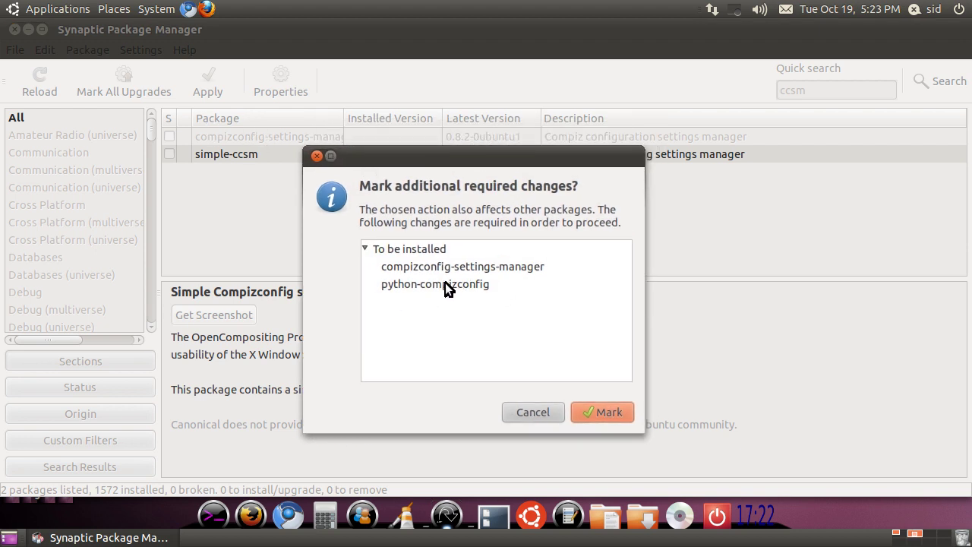
{"action": "left_click", "coordinate": [594, 413]}
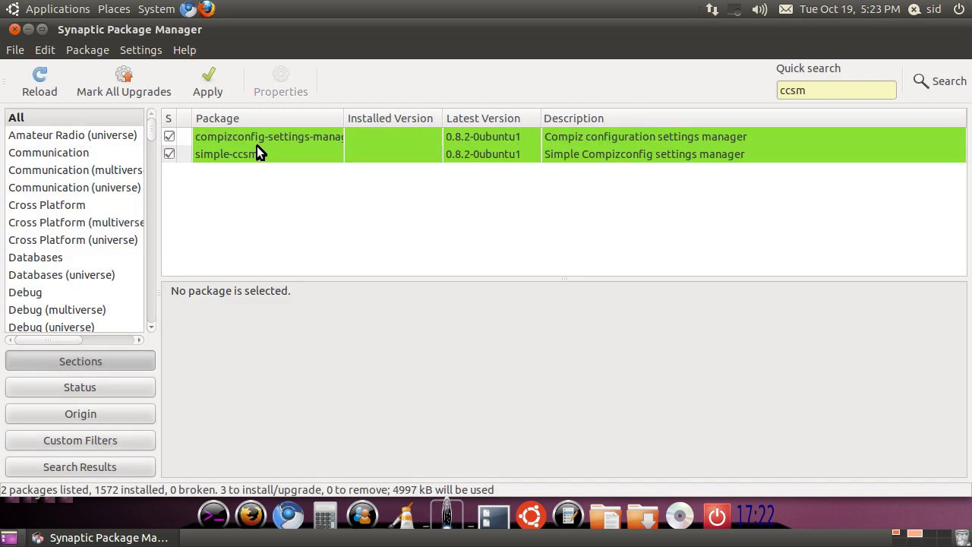
Apply the marked changes, confirming the three new package installs
{"action": "left_click", "coordinate": [257, 149]}
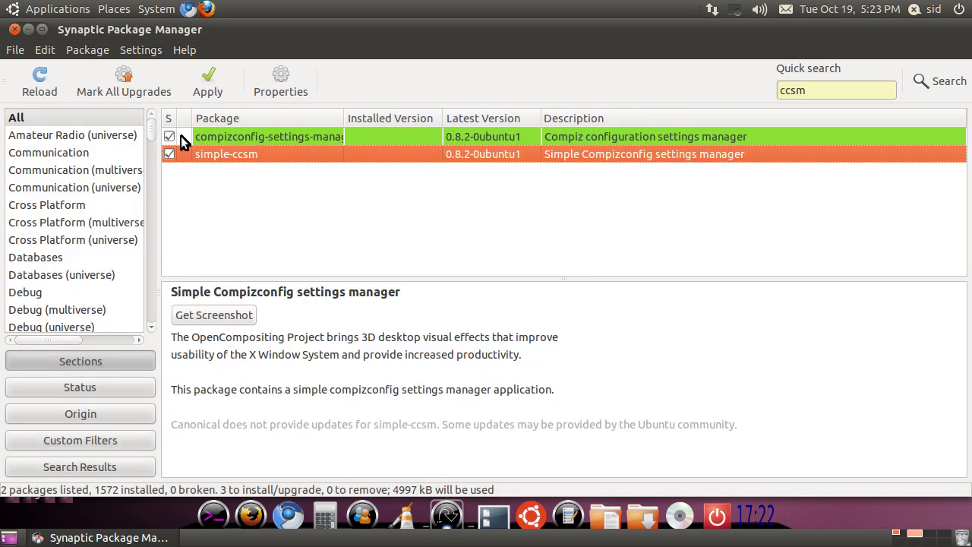
{"action": "left_click", "coordinate": [203, 88]}
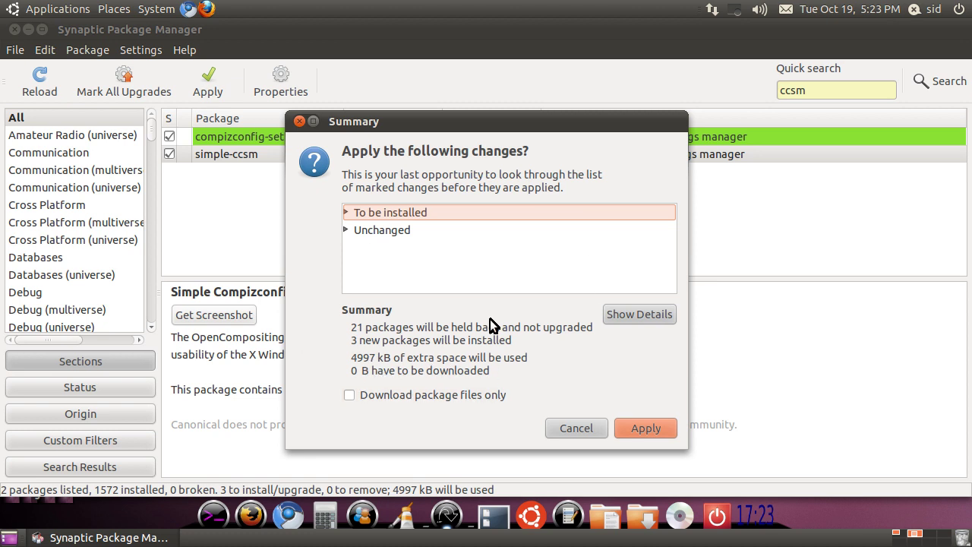
{"action": "left_click", "coordinate": [642, 431]}
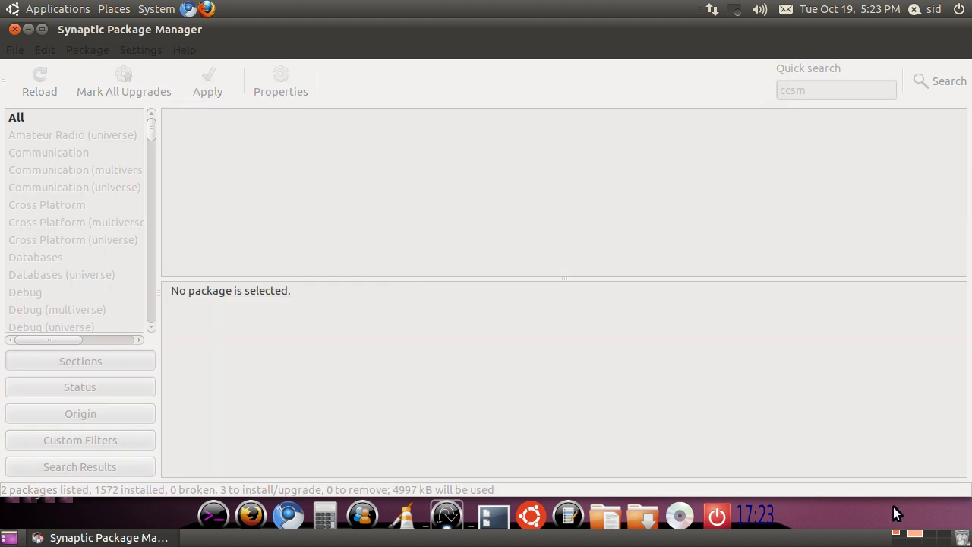
In the terminal, type 'sudo apt-get install ccsm' and erase it without running it
{"action": "left_click", "coordinate": [900, 536]}
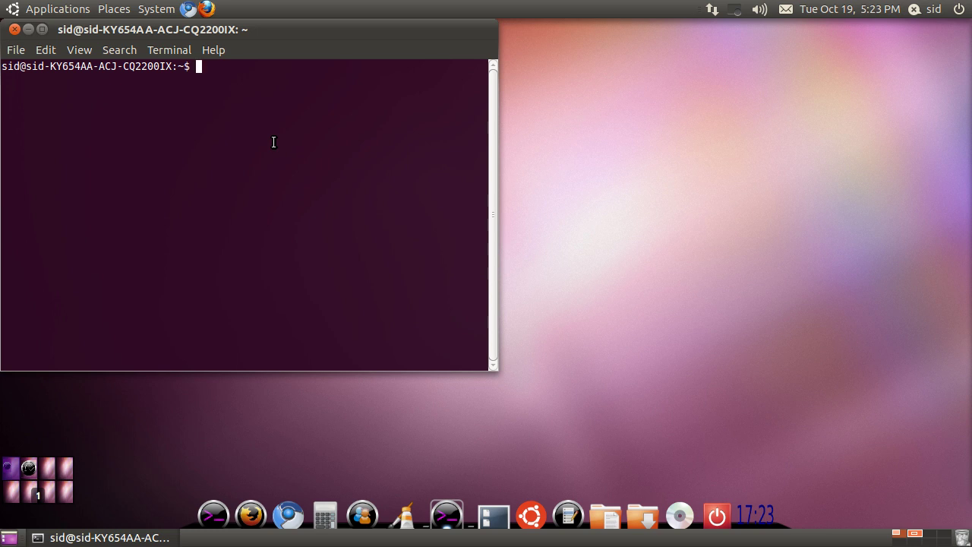
{"action": "type", "text": "sudo apt-get install "}
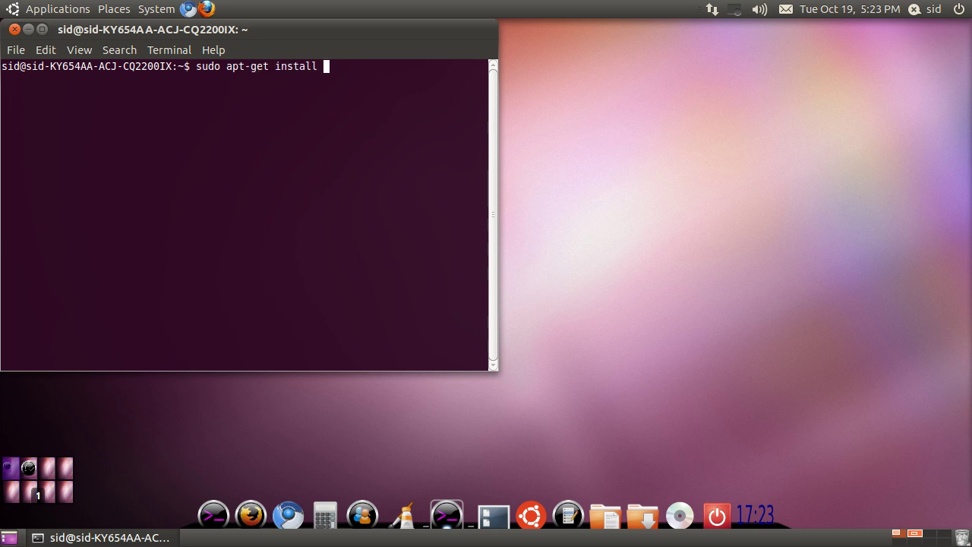
{"action": "type", "text": "ccsm"}
{"action": "key", "text": "BackSpace"}
{"action": "key", "text": "BackSpace"}
{"action": "key", "text": "BackSpace"}
{"action": "key", "text": "BackSpace"}
{"action": "key", "text": "BackSpace"}
{"action": "key", "text": "BackSpace"}
{"action": "key", "text": "BackSpace"}
{"action": "key", "text": "BackSpace"}
{"action": "key", "text": "BackSpace"}
{"action": "key", "text": "BackSpace"}
{"action": "key", "text": "BackSpace"}
{"action": "key", "text": "BackSpace"}
{"action": "key", "text": "BackSpace"}
{"action": "key", "text": "BackSpace"}
{"action": "key", "text": "BackSpace"}
{"action": "key", "text": "BackSpace"}
{"action": "key", "text": "BackSpace"}
{"action": "key", "text": "BackSpace"}
{"action": "key", "text": "BackSpace"}
{"action": "key", "text": "BackSpace"}
{"action": "key", "text": "BackSpace"}
{"action": "key", "text": "BackSpace"}
{"action": "key", "text": "BackSpace"}
{"action": "key", "text": "BackSpace"}
{"action": "key", "text": "BackSpace"}
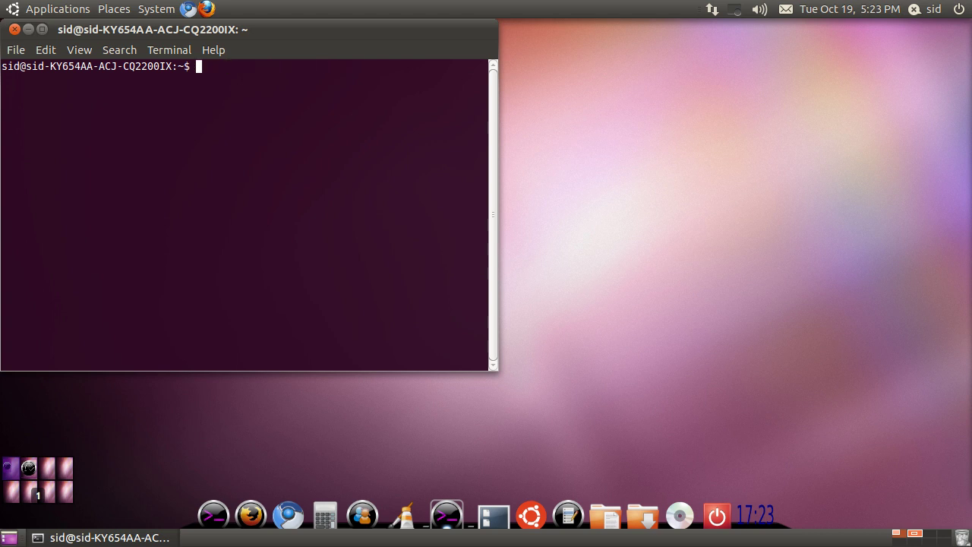
Close the terminal, dismiss Synaptic's Changes applied dialog, and move Synaptic lower to check the installs
{"action": "left_click", "coordinate": [15, 28]}
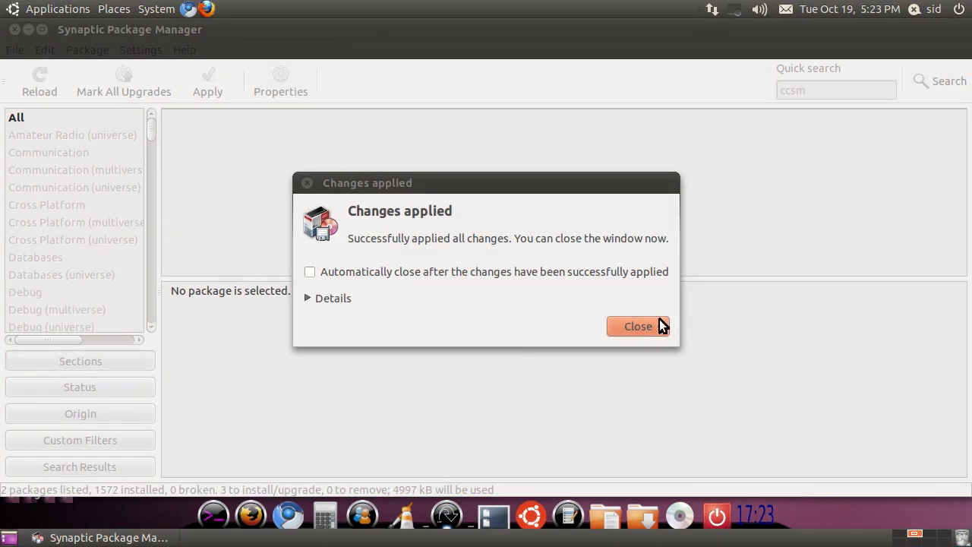
{"action": "left_click", "coordinate": [643, 327]}
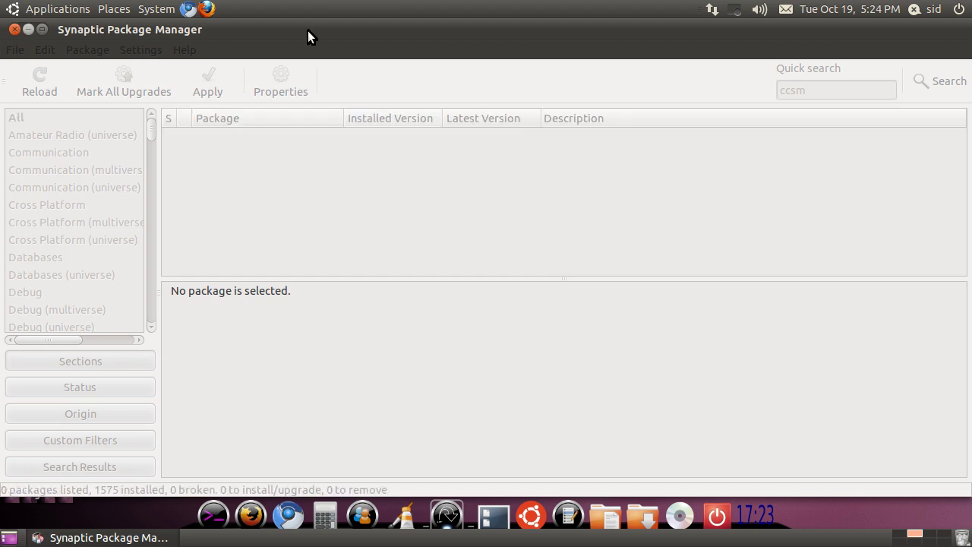
{"action": "left_click_drag", "start_coordinate": [307, 31], "coordinate": [376, 237]}
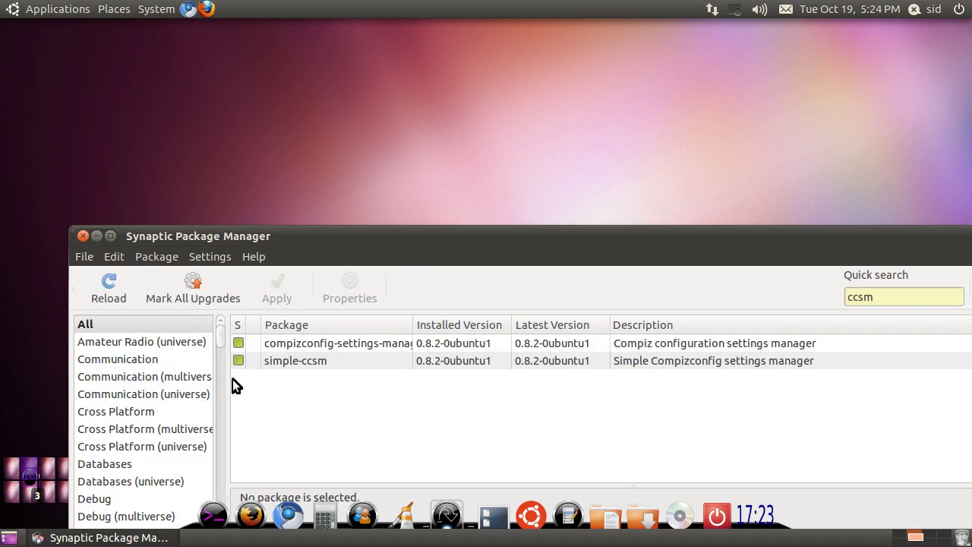
Close Synaptic, launch Simple CompizConfig Settings Manager from System > Preferences, and keep the Ultimate profile
{"action": "left_click", "coordinate": [81, 237]}
{"action": "left_click", "coordinate": [156, 8]}
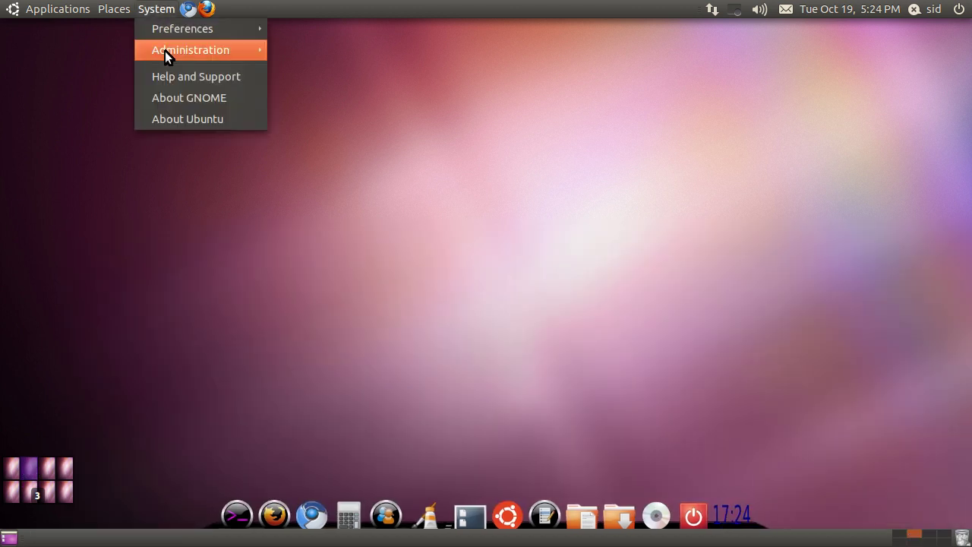
{"action": "mouse_move", "coordinate": [165, 51]}
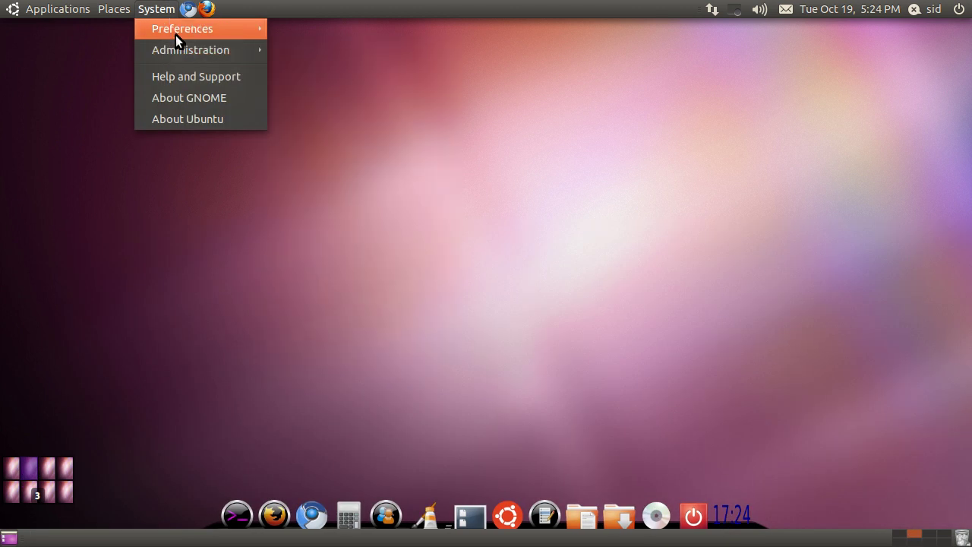
{"action": "mouse_move", "coordinate": [179, 34]}
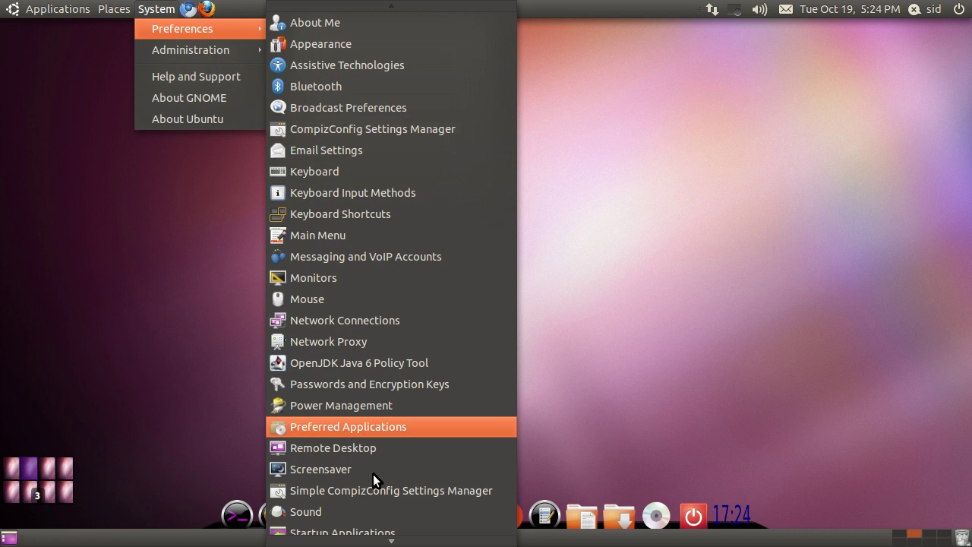
{"action": "scroll", "coordinate": [315, 488], "scroll_direction": "down", "scroll_amount": 2}
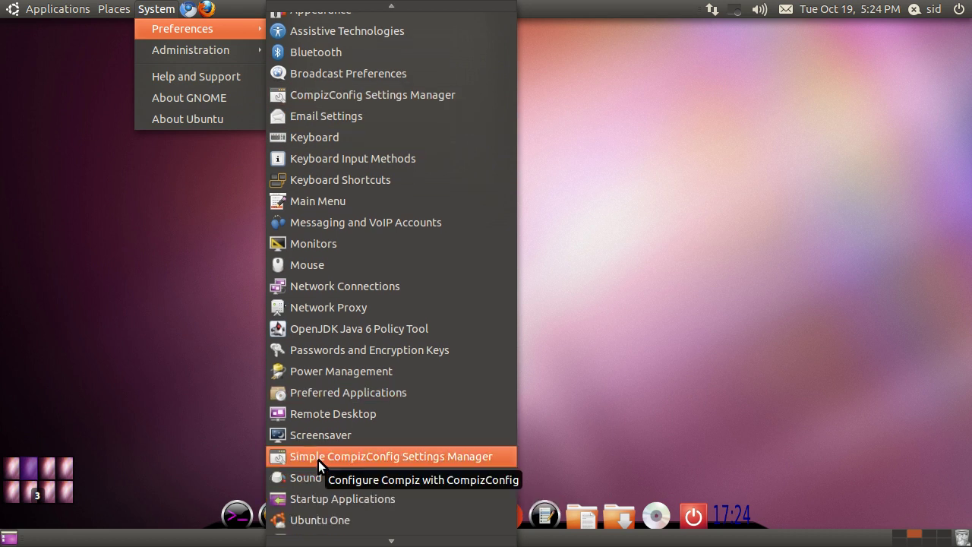
{"action": "left_click", "coordinate": [318, 457]}
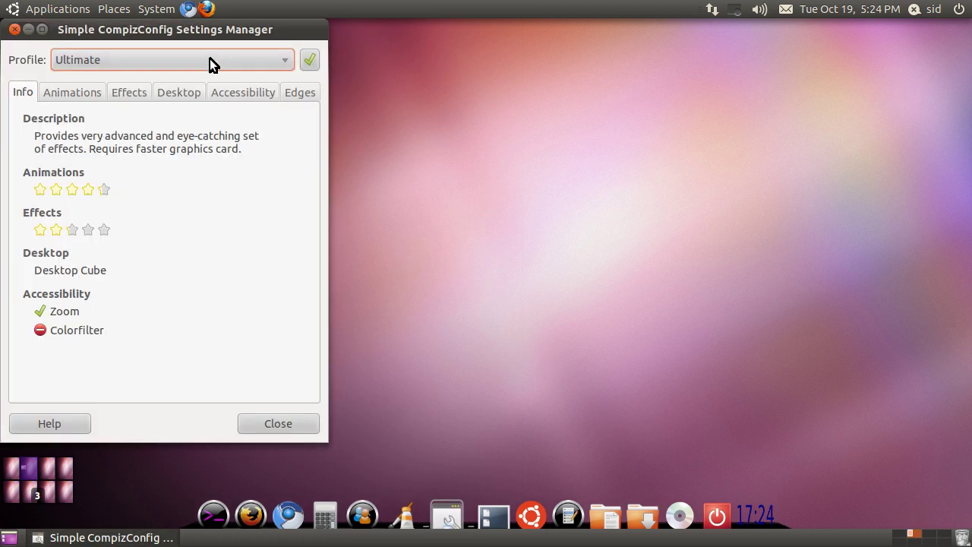
{"action": "left_click", "coordinate": [208, 60]}
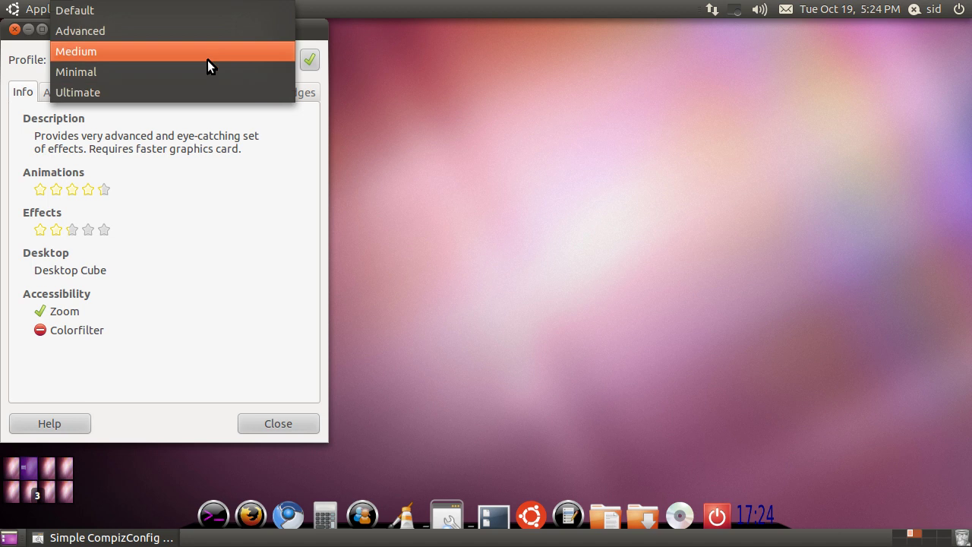
{"action": "left_click", "coordinate": [84, 95]}
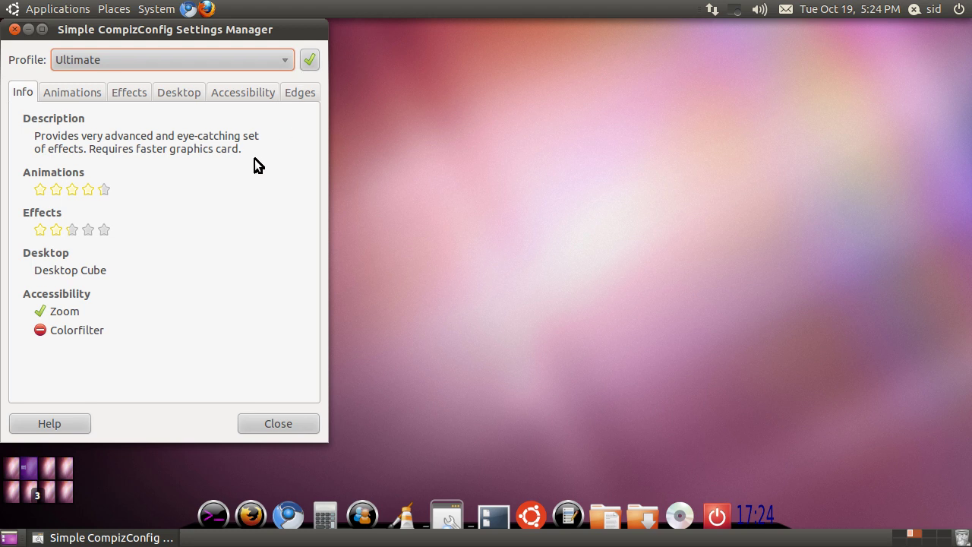
Review the Animations settings, keeping Random as the window-opening animation
{"action": "left_click", "coordinate": [75, 92]}
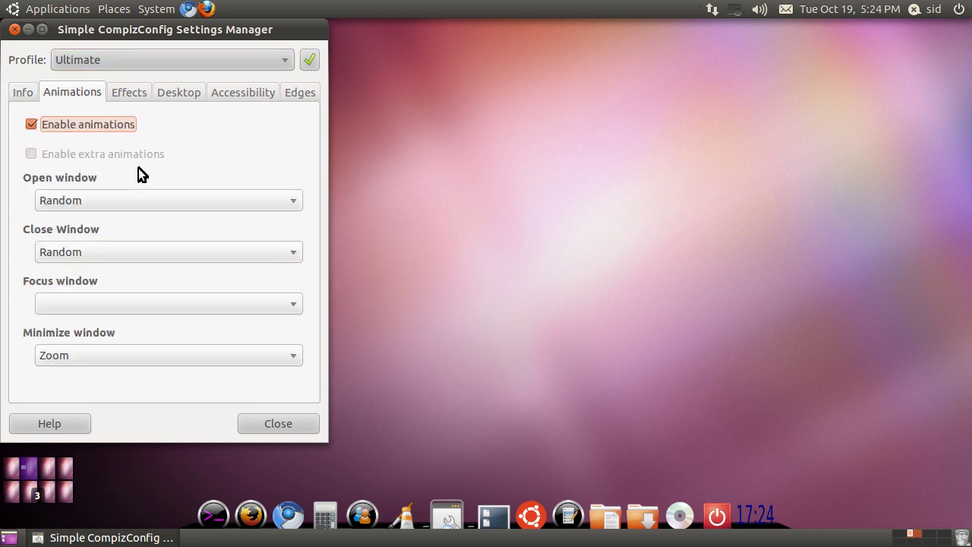
{"action": "left_click", "coordinate": [176, 200]}
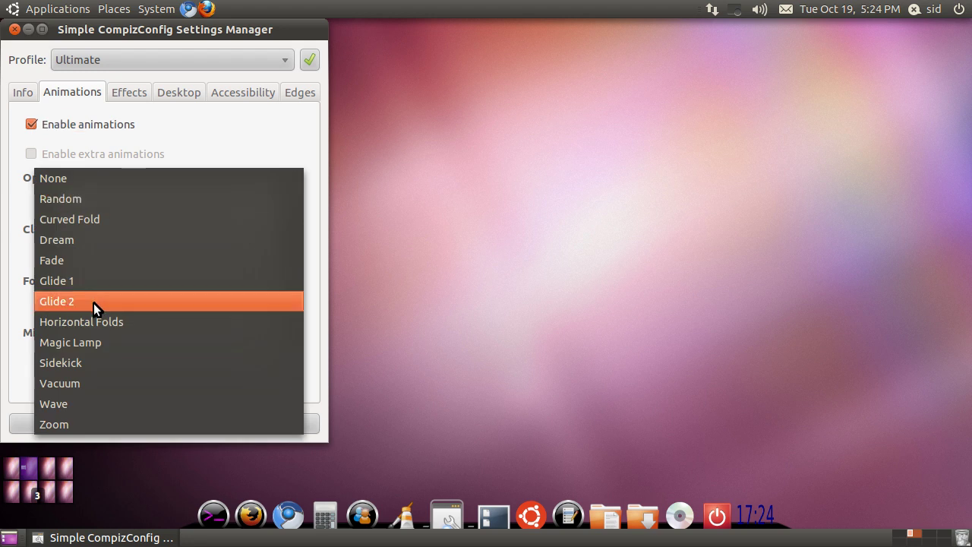
{"action": "left_click", "coordinate": [108, 200]}
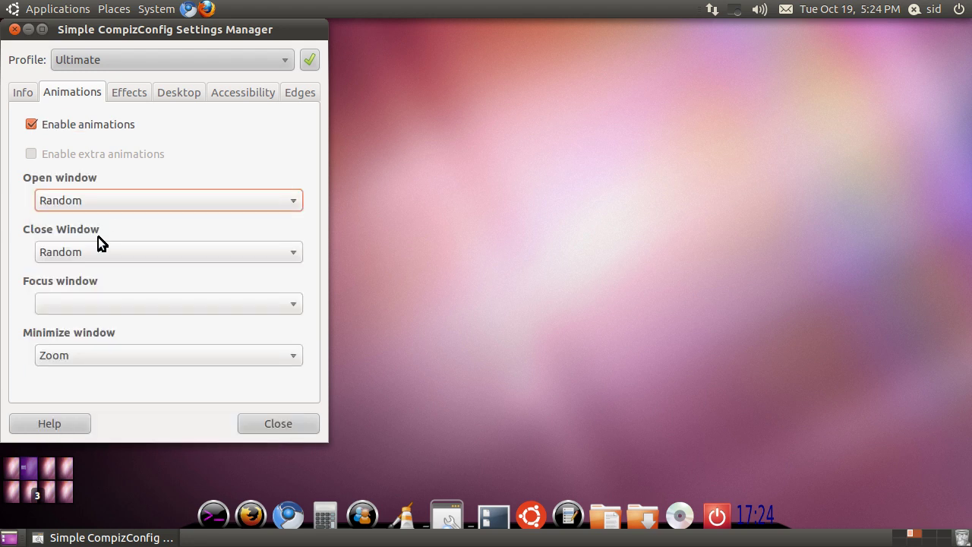
{"action": "left_click_drag", "start_coordinate": [140, 22], "coordinate": [235, 53]}
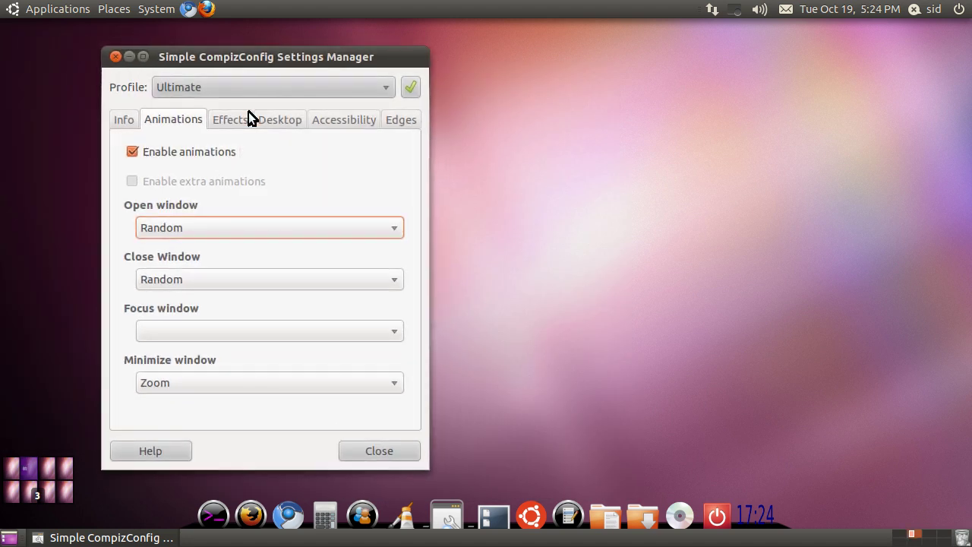
Change the window switcher on the Effects tab and try it out with Alt+Tab
{"action": "left_click", "coordinate": [247, 112]}
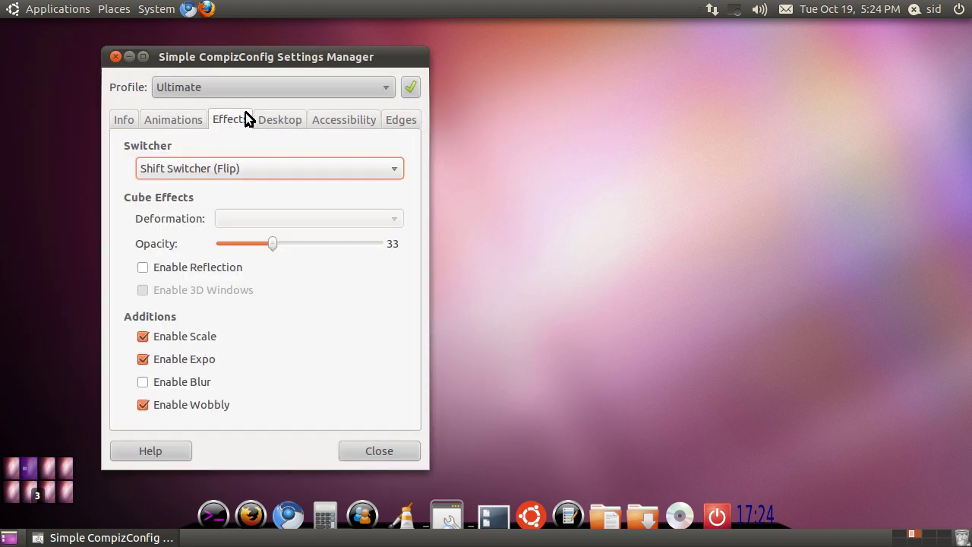
{"action": "left_click", "coordinate": [250, 170]}
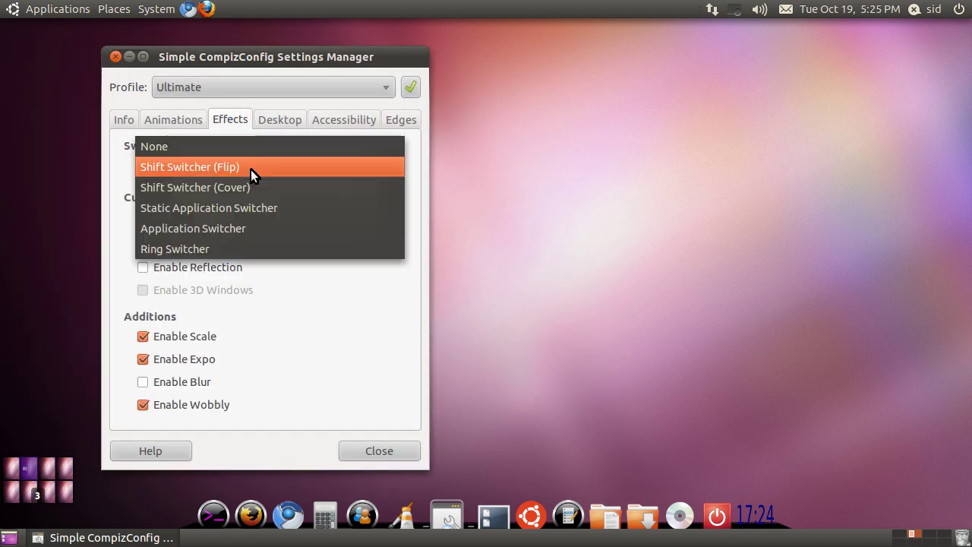
{"action": "left_click", "coordinate": [251, 169]}
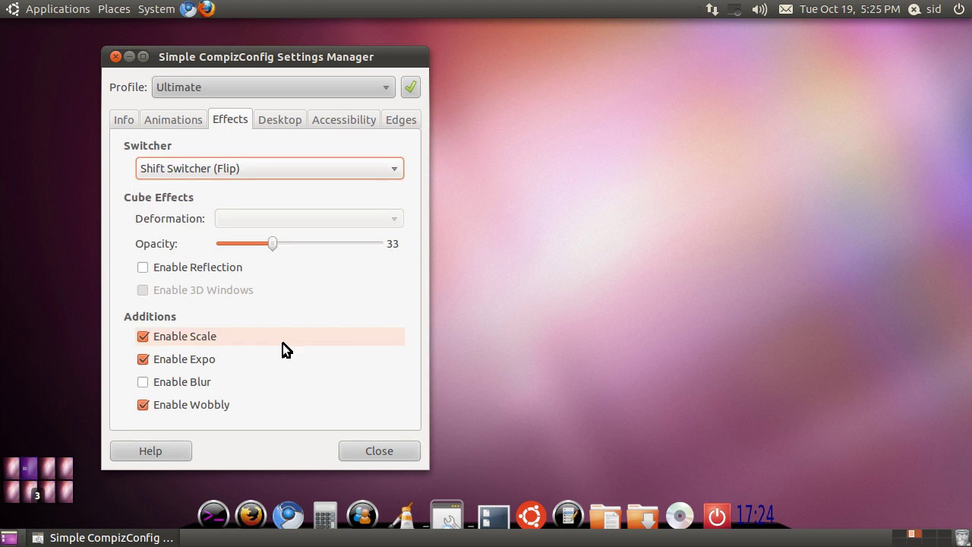
{"action": "key", "text": "alt+Tab"}
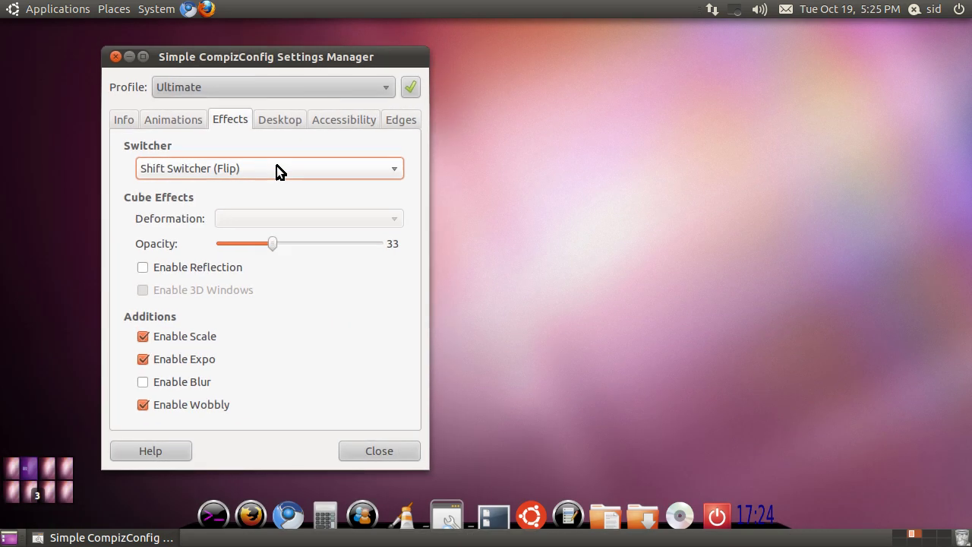
{"action": "left_click", "coordinate": [276, 167]}
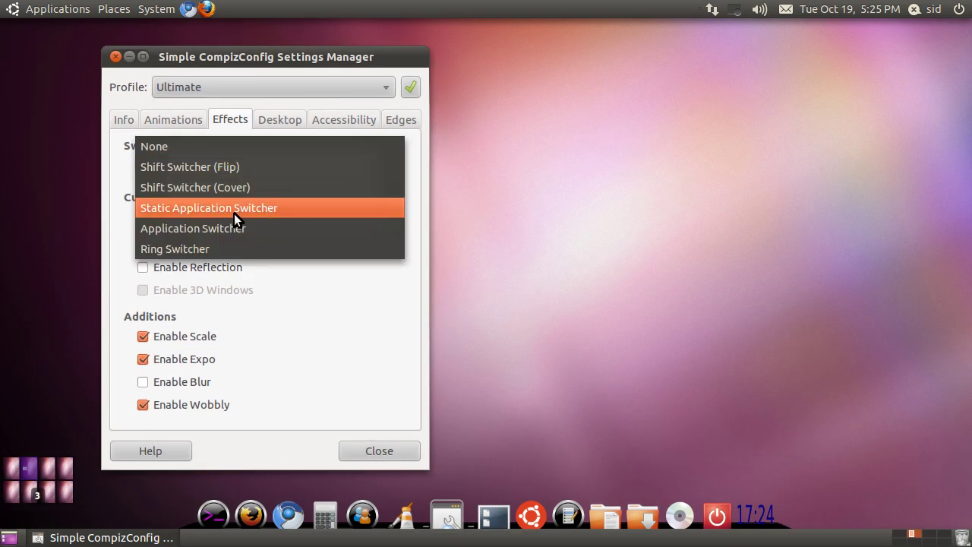
{"action": "left_click", "coordinate": [133, 88]}
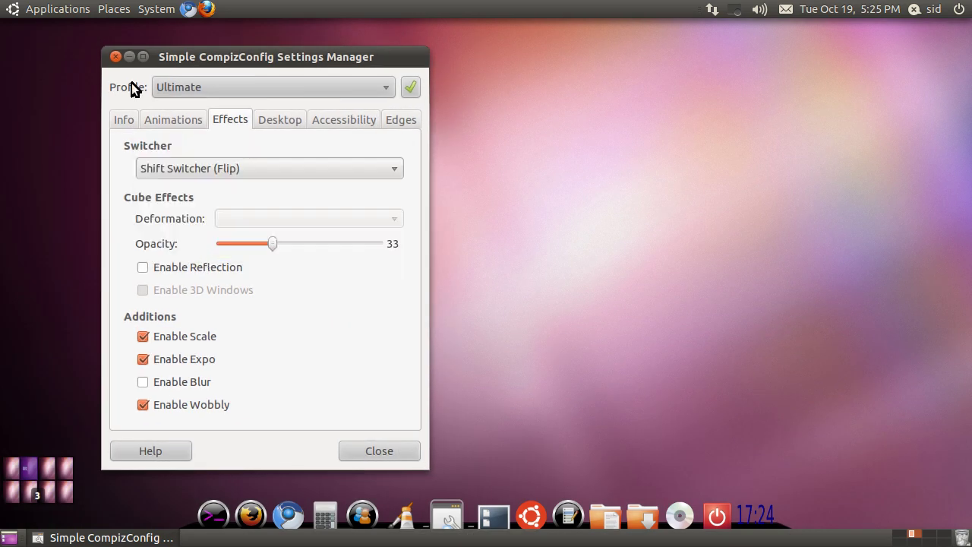
Open Places > Desktop and cycle between windows with Alt+Tab back to the settings
{"action": "left_click", "coordinate": [114, 9]}
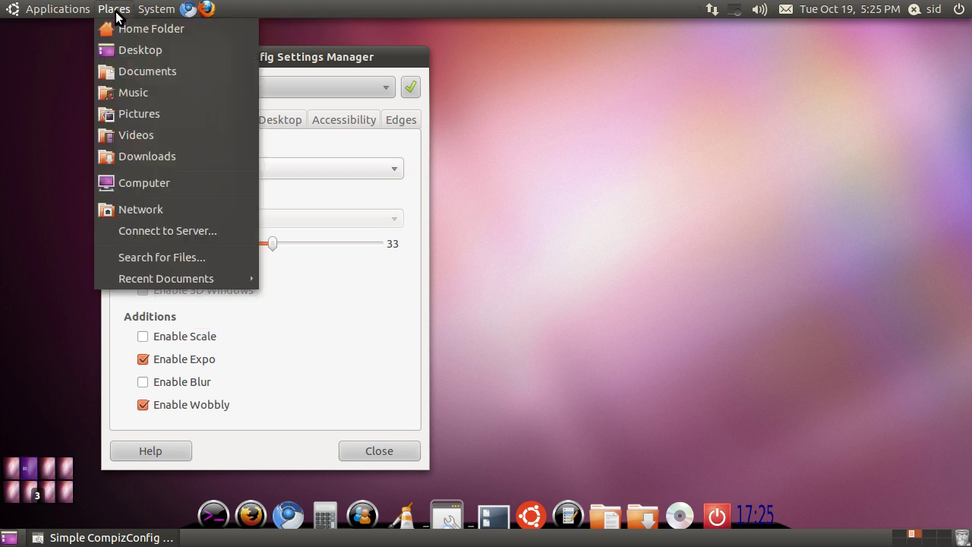
{"action": "left_click", "coordinate": [162, 50]}
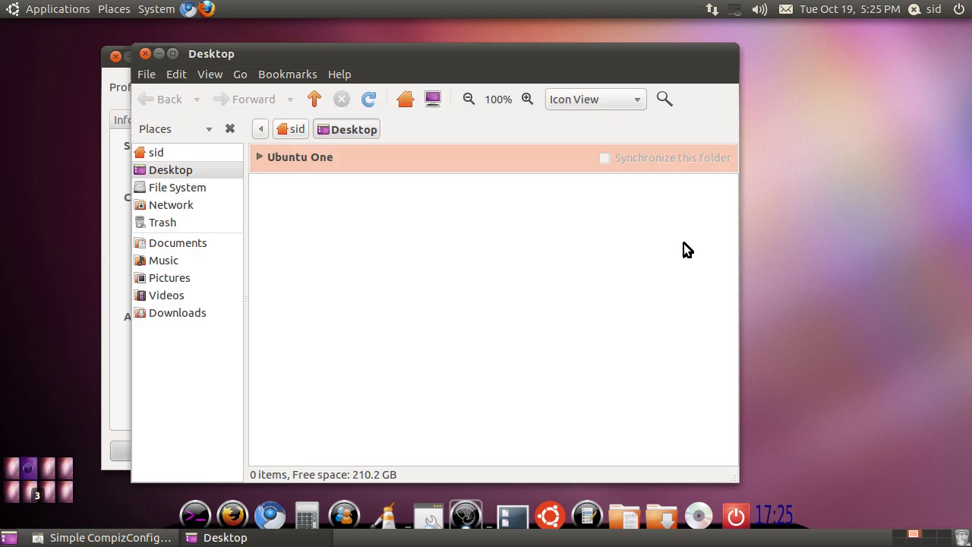
{"action": "key", "text": "alt+Tab"}
{"action": "key", "text": "alt+Tab"}
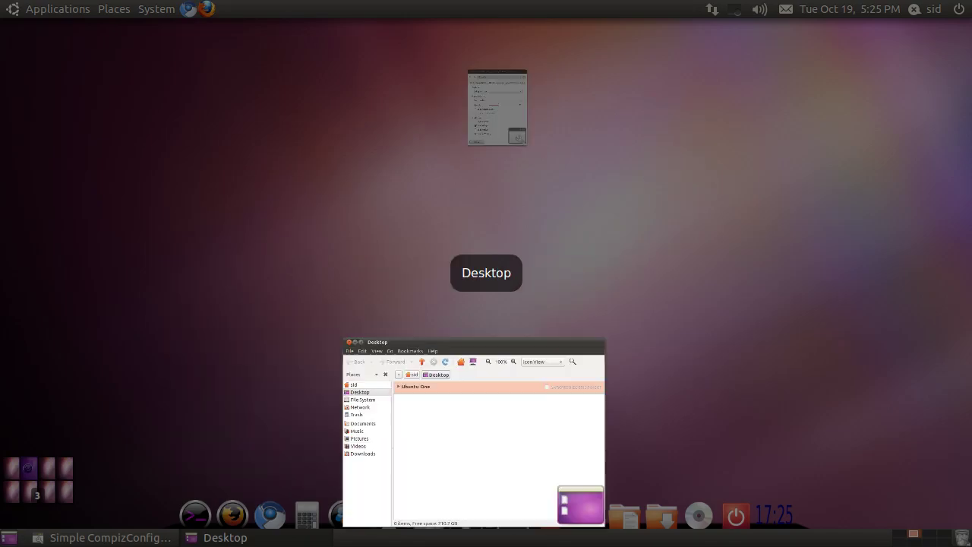
{"action": "key", "text": "alt+Tab"}
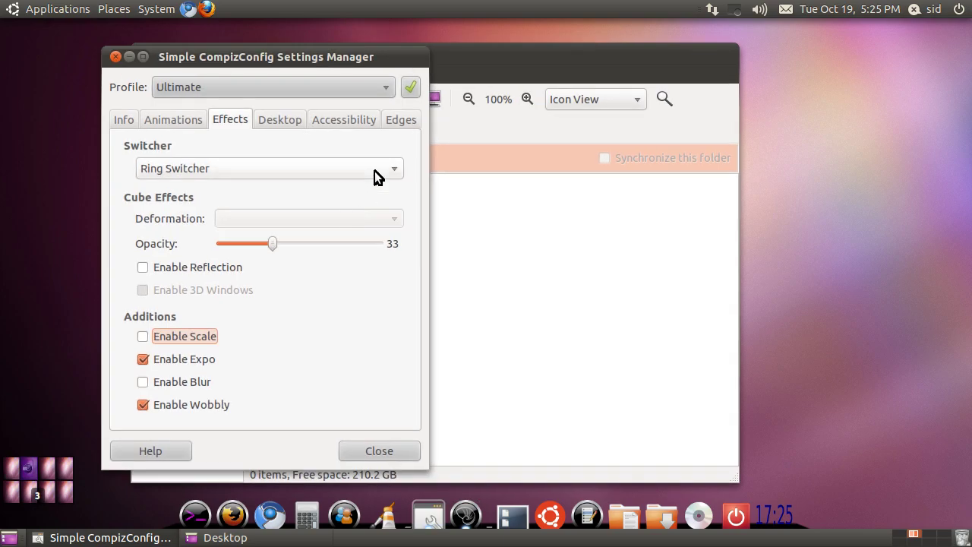
Show the Desktop layout settings, preview workspaces in Expo, and close the Desktop folder window
{"action": "left_click", "coordinate": [272, 126]}
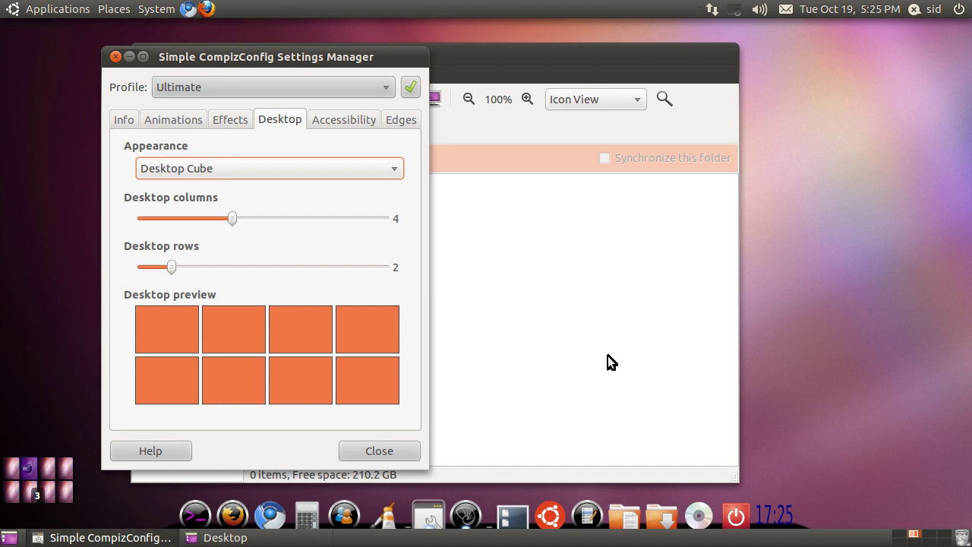
{"action": "key", "text": "super+e"}
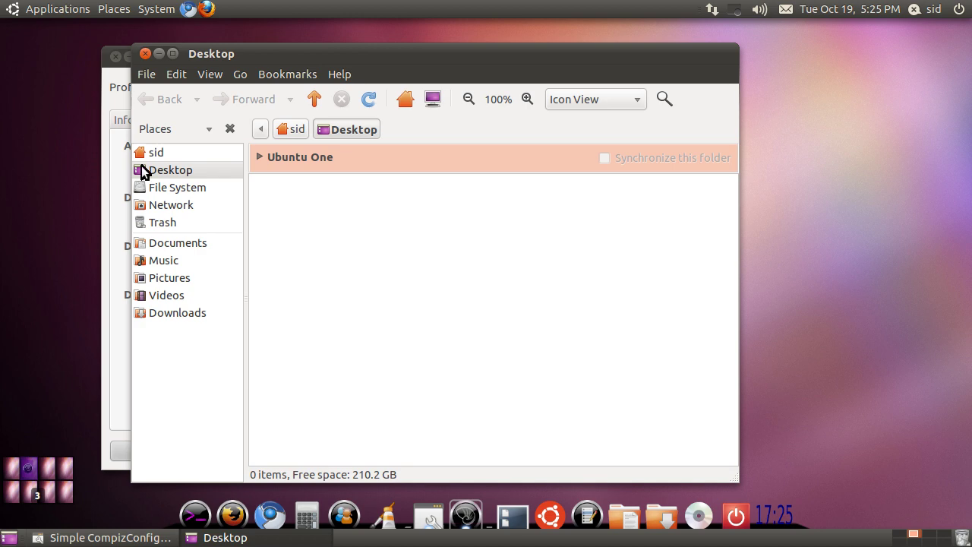
{"action": "left_click", "coordinate": [141, 54]}
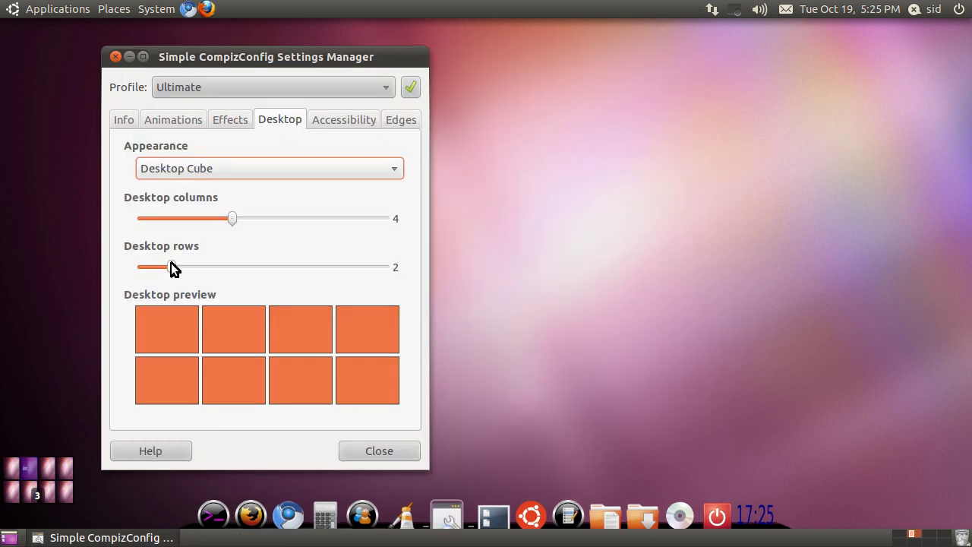
Try 4 desktop rows in Expo, revert to 2 rows, and spin the cube
{"action": "left_click_drag", "start_coordinate": [171, 267], "coordinate": [217, 267]}
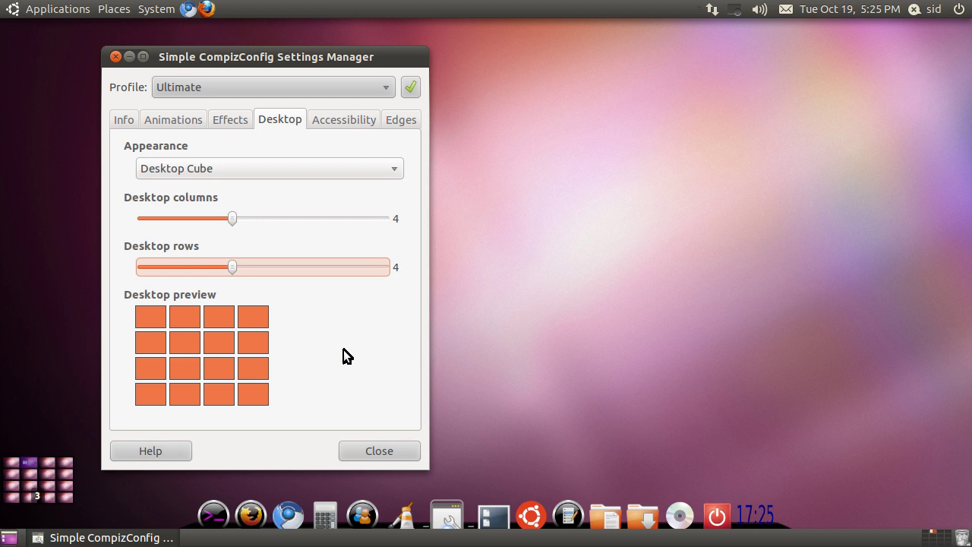
{"action": "key", "text": "super+e"}
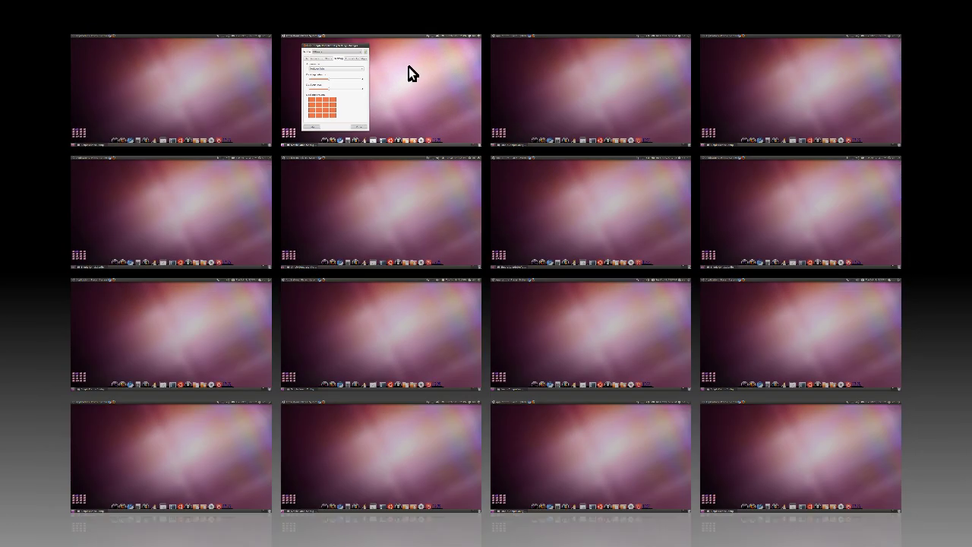
{"action": "left_click", "coordinate": [410, 67]}
{"action": "left_click_drag", "start_coordinate": [223, 268], "coordinate": [182, 269]}
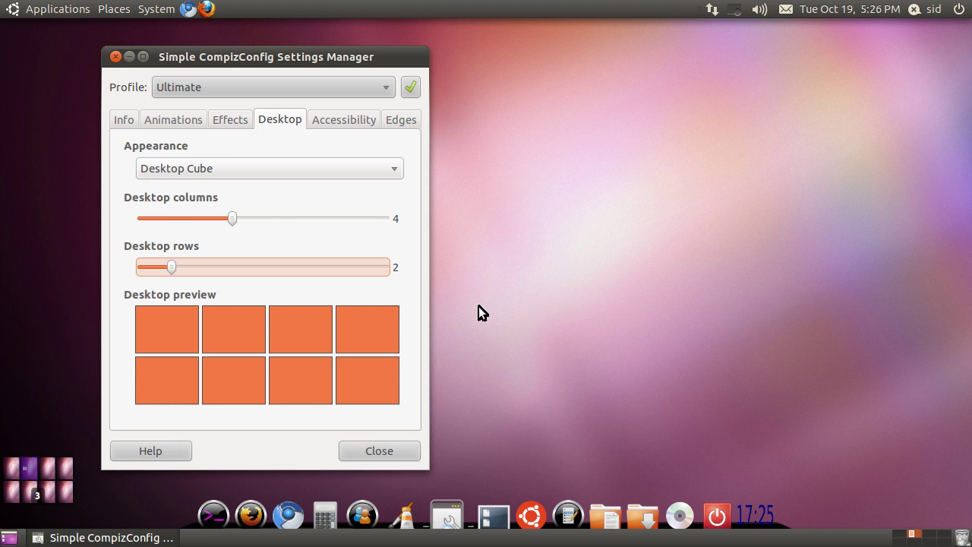
{"action": "key", "text": "ctrl+alt+Right"}
{"action": "left_click_drag", "start_coordinate": [619, 108], "coordinate": [669, 122]}
Close Simple CCSM, rotate the cube, and launch CompizConfig Settings Manager from System > Preferences
{"action": "left_click", "coordinate": [116, 57]}
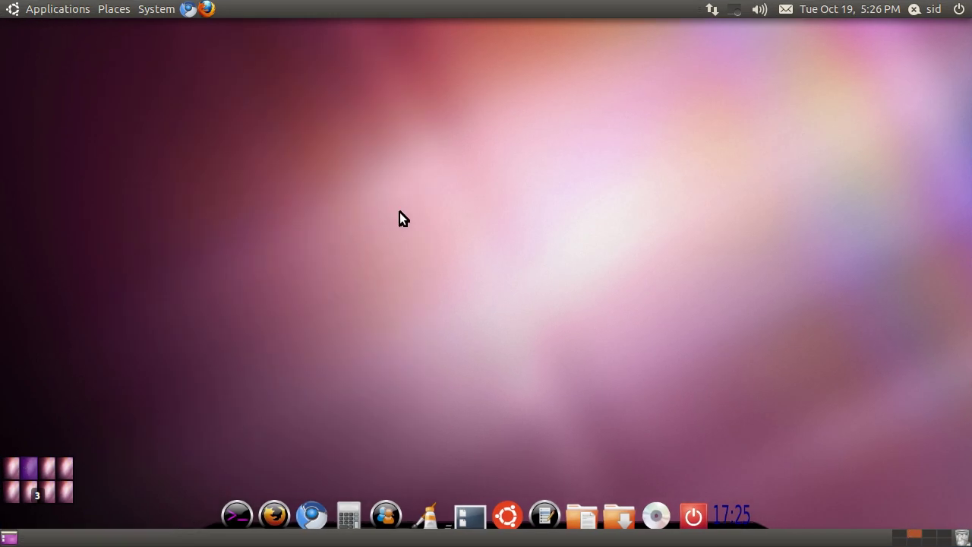
{"action": "key", "text": "ctrl+alt+Right"}
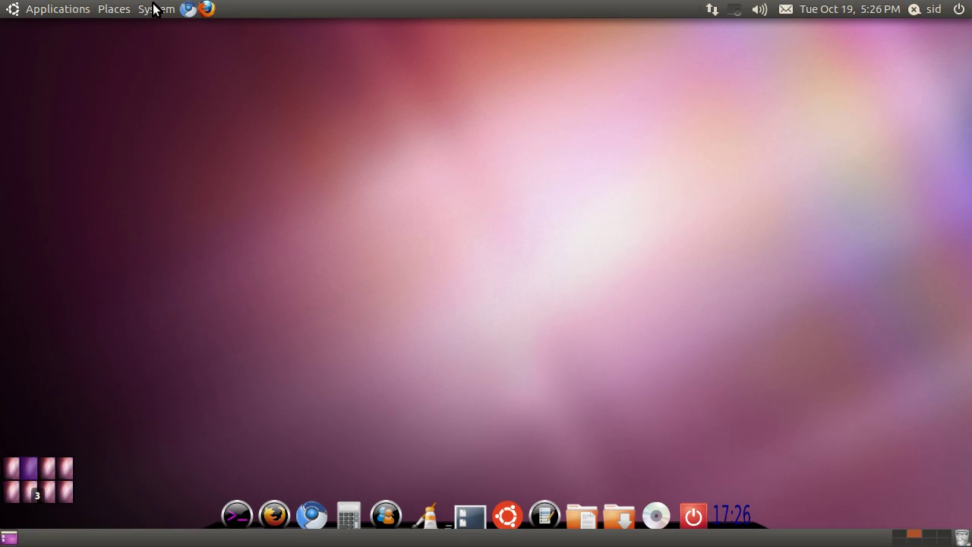
{"action": "left_click", "coordinate": [157, 9]}
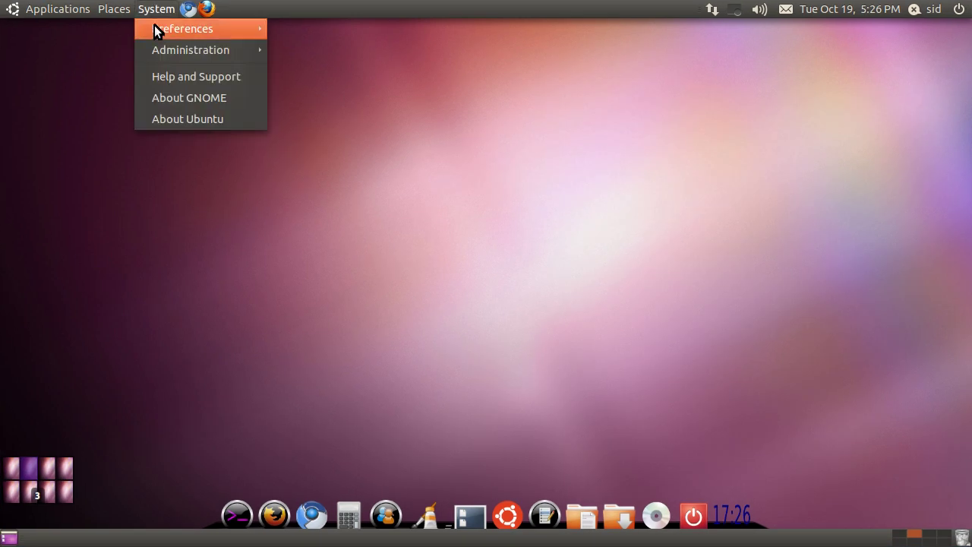
{"action": "mouse_move", "coordinate": [154, 28]}
{"action": "left_click", "coordinate": [349, 133]}
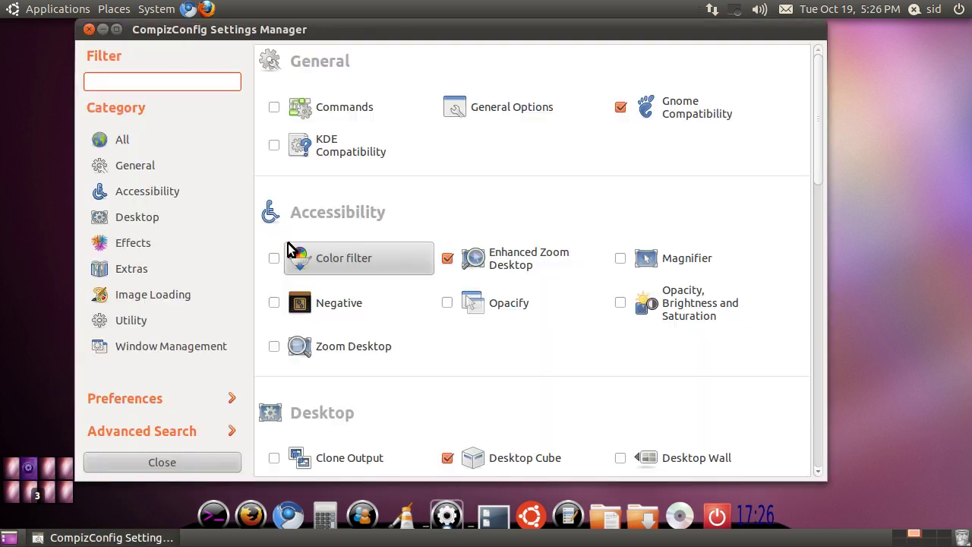
Dismiss the System menu and open the Desktop Cube plugin from the plugin list
{"action": "left_click", "coordinate": [159, 8]}
{"action": "mouse_move", "coordinate": [183, 28]}
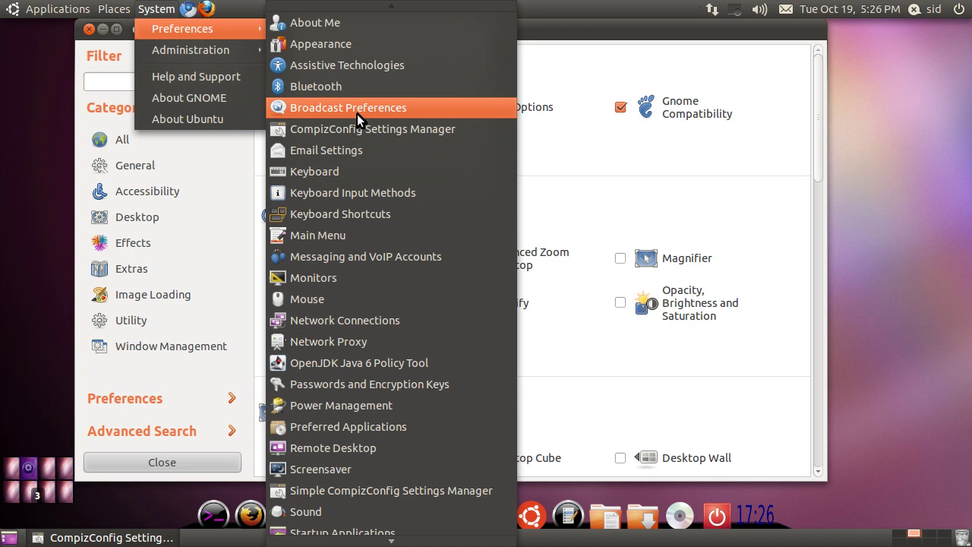
{"action": "left_click", "coordinate": [231, 200]}
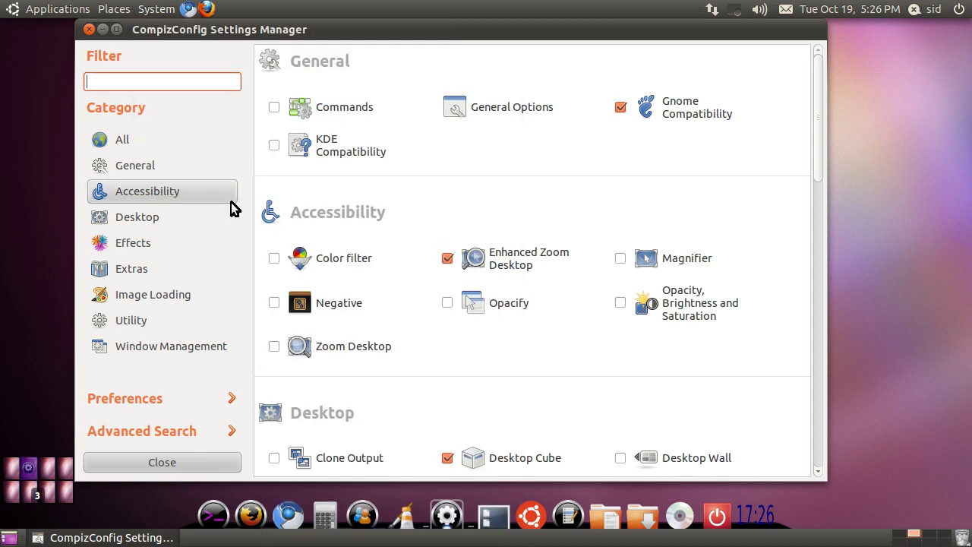
{"action": "scroll", "coordinate": [641, 260], "scroll_direction": "down", "scroll_amount": 5}
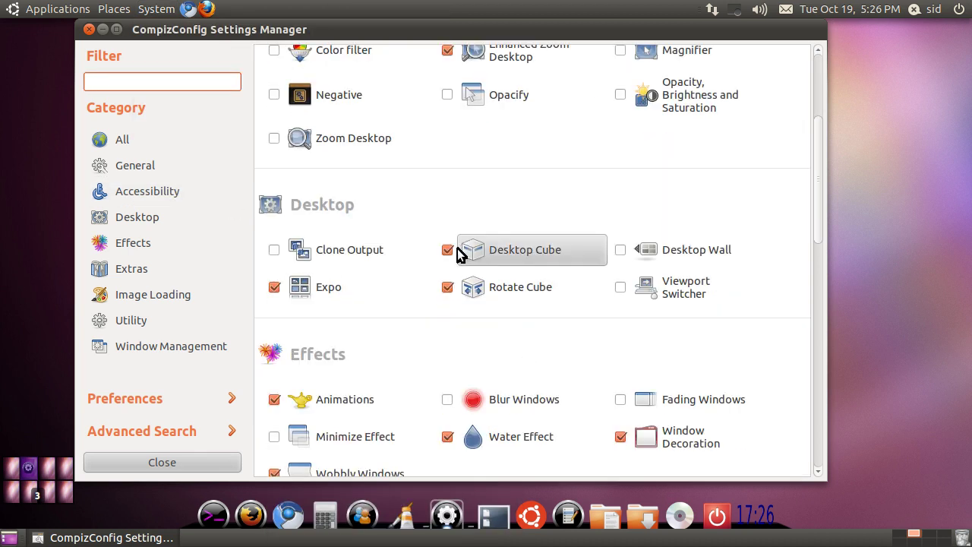
{"action": "scroll", "coordinate": [521, 373], "scroll_direction": "down", "scroll_amount": 4}
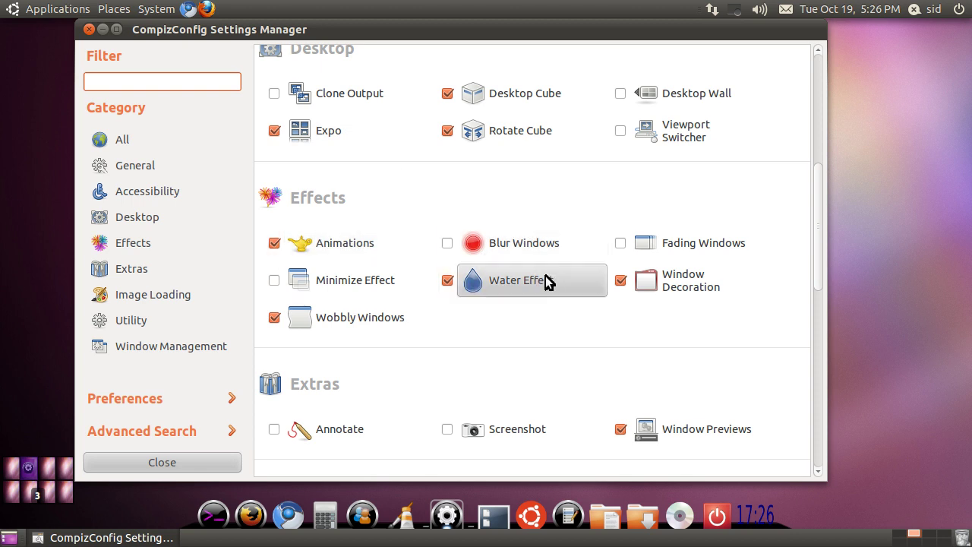
{"action": "scroll", "coordinate": [354, 293], "scroll_direction": "up", "scroll_amount": 4}
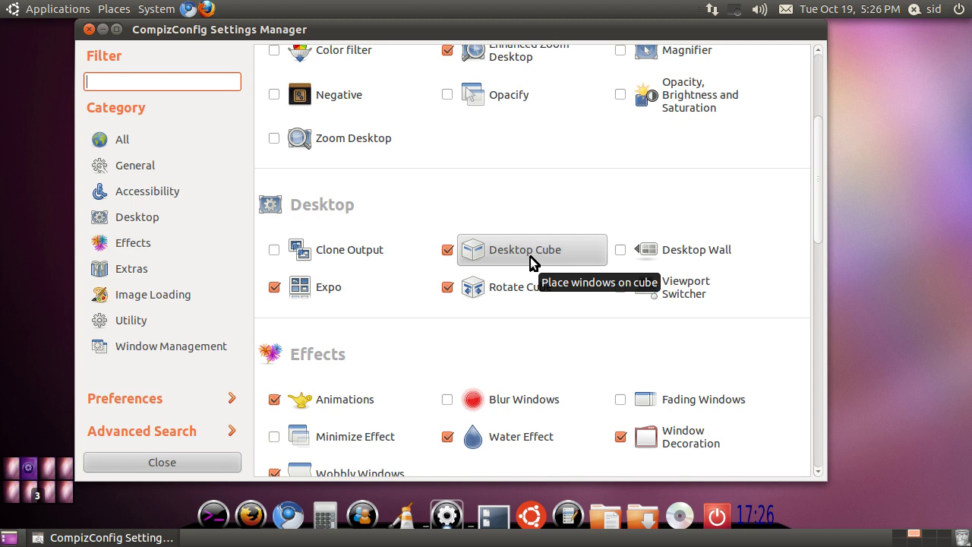
{"action": "left_click", "coordinate": [530, 256]}
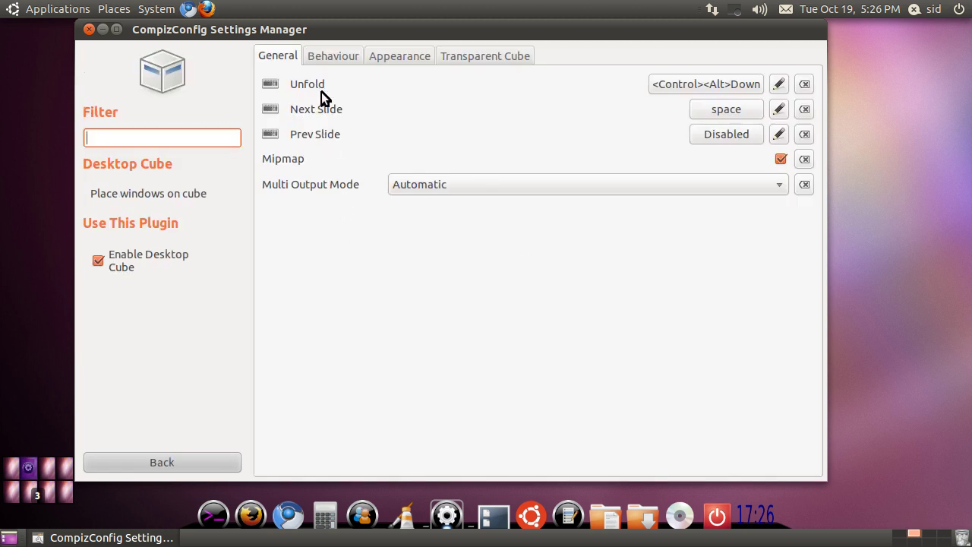
Test cube rotation speeds of about 3.54 and 0.57, then show Desktop Cube's Appearance settings
{"action": "left_click", "coordinate": [328, 58]}
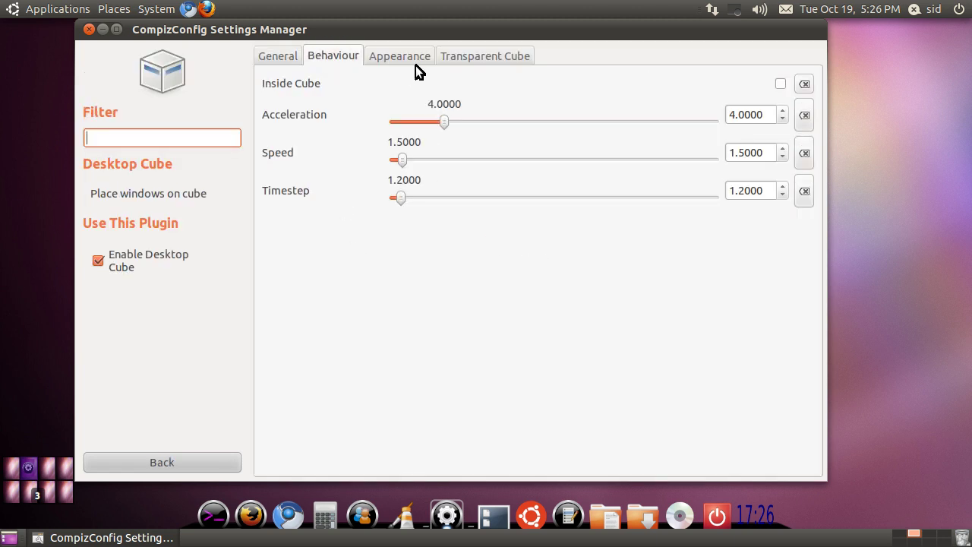
{"action": "left_click_drag", "start_coordinate": [401, 164], "coordinate": [417, 165]}
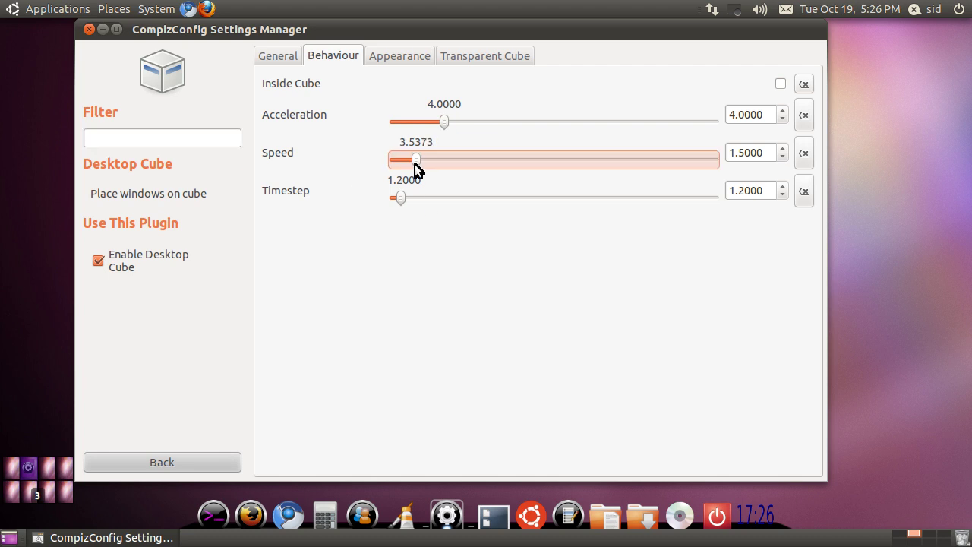
{"action": "key", "text": "ctrl+alt+Left"}
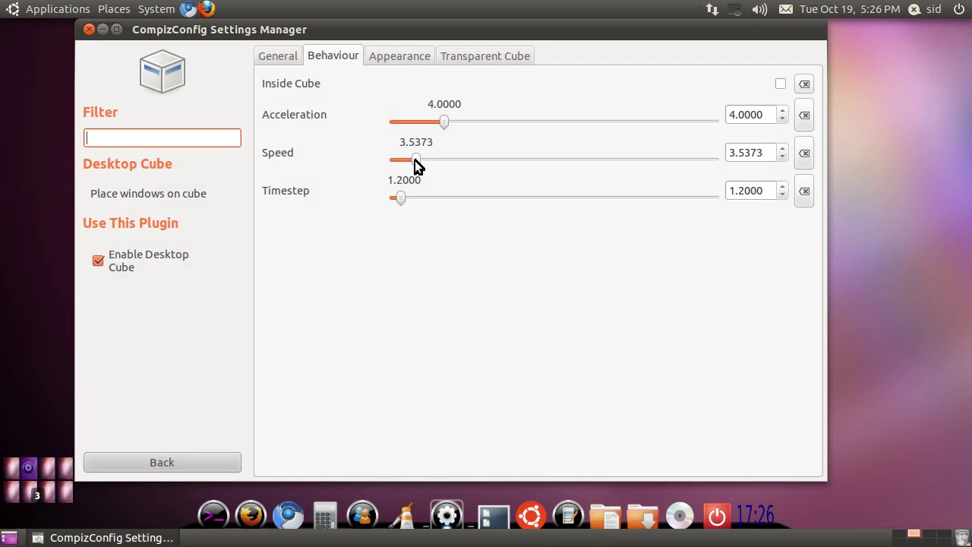
{"action": "mouse_move", "coordinate": [414, 165]}
{"action": "left_mouse_down"}
{"action": "mouse_move", "coordinate": [394, 163]}
{"action": "mouse_move", "coordinate": [405, 159]}
{"action": "left_mouse_up"}
{"action": "left_click", "coordinate": [405, 58]}
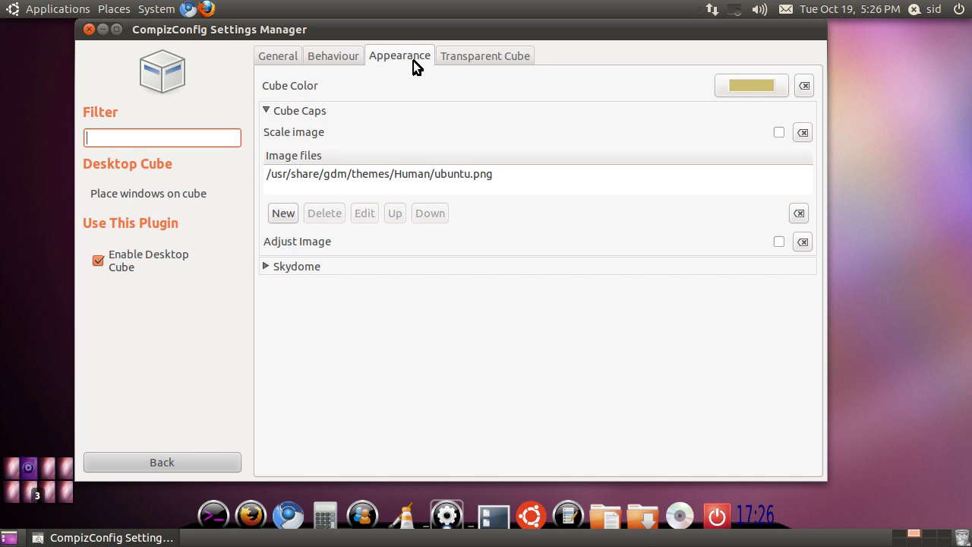
Expand the Skydome options and rotate the cube to preview the Earth skydome
{"action": "left_click", "coordinate": [271, 267]}
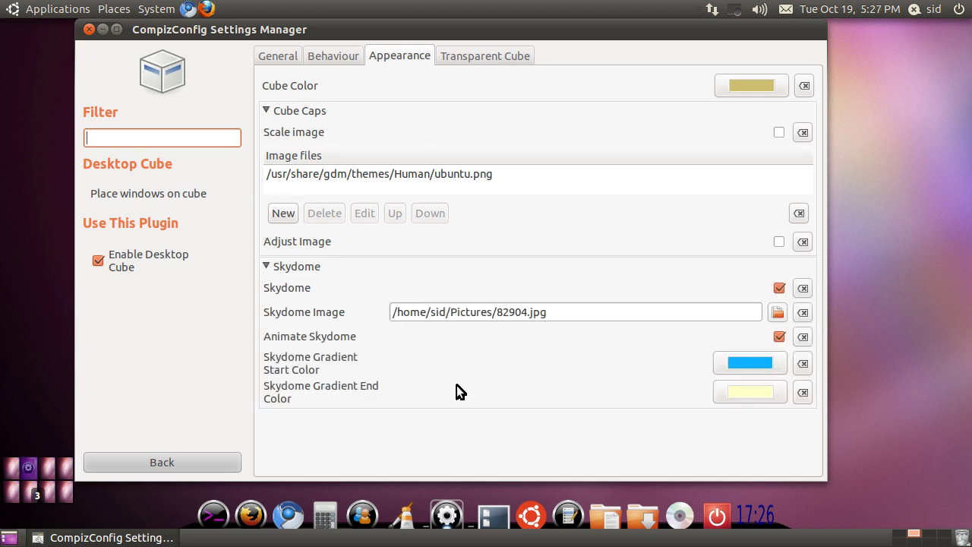
{"action": "key", "text": "ctrl+alt+Right"}
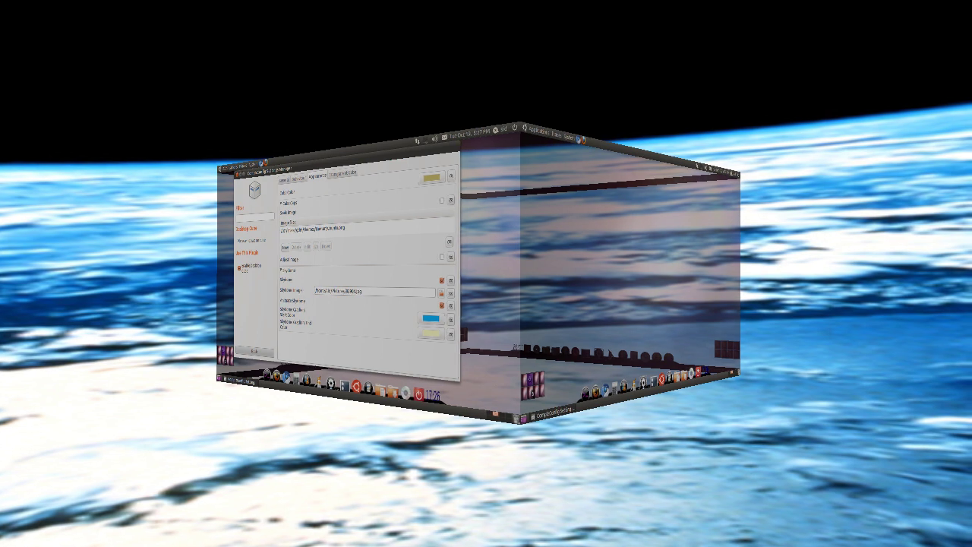
{"action": "key", "text": "ctrl+alt+Left"}
{"action": "key", "text": "ctrl+alt+Right"}
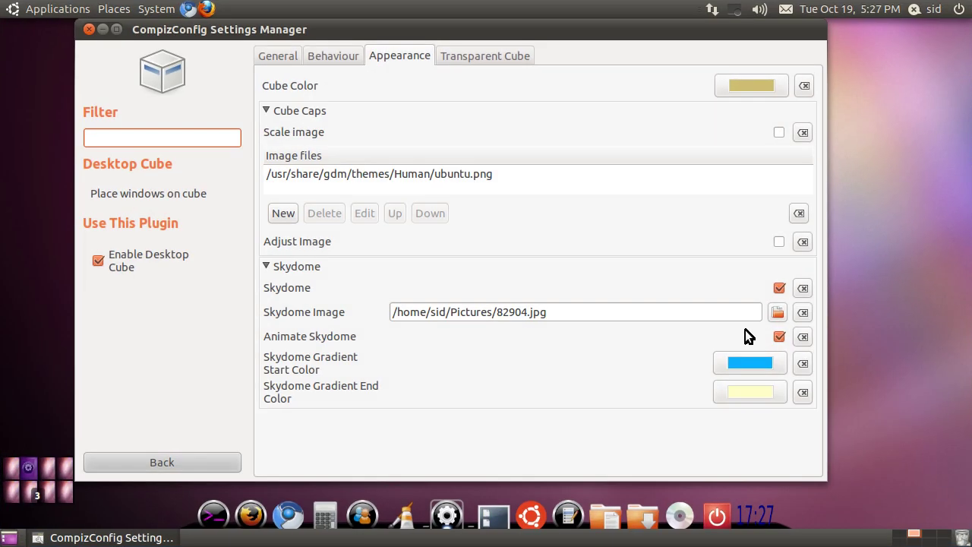
Choose 82904.jpg from the Pictures folder as the skydome image
{"action": "left_click", "coordinate": [778, 313]}
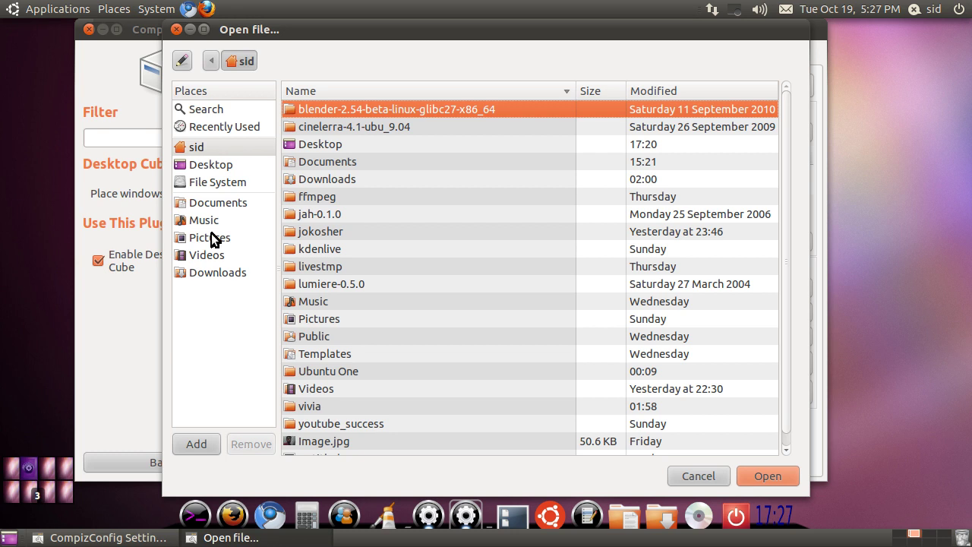
{"action": "left_click", "coordinate": [212, 237]}
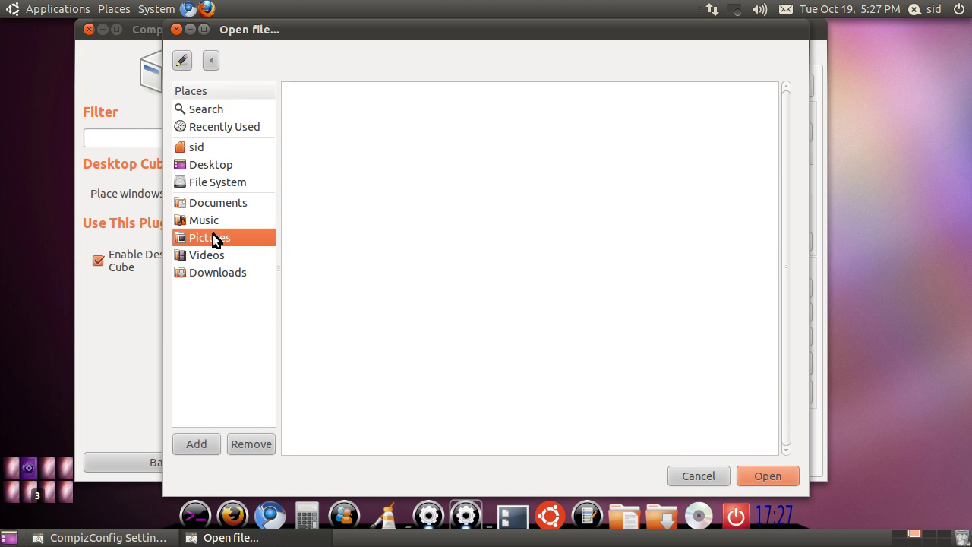
{"action": "left_click", "coordinate": [315, 183]}
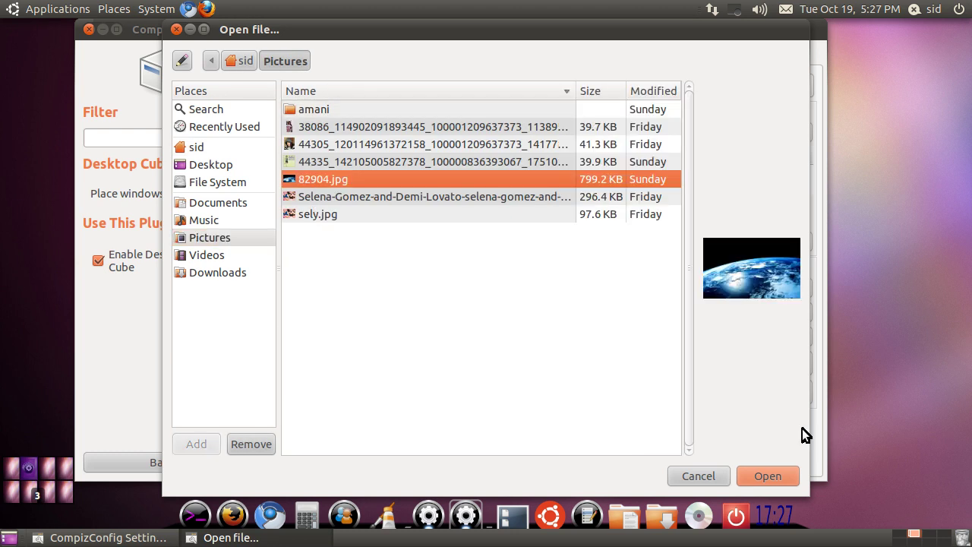
{"action": "left_click", "coordinate": [768, 477]}
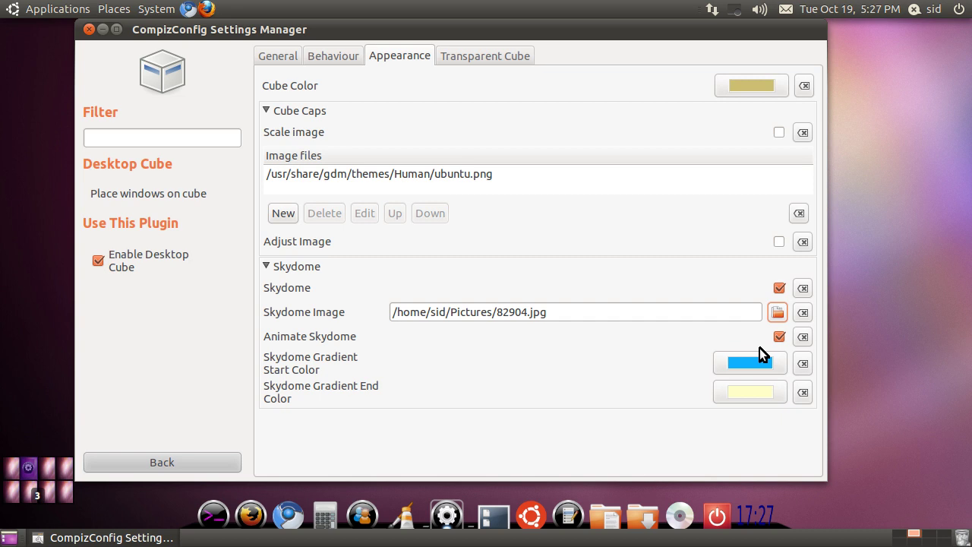
Toggle Animate Skydome off and back on while rotating the cube, and select the ubuntu.png cap image
{"action": "left_click_drag", "start_coordinate": [296, 373], "coordinate": [251, 357]}
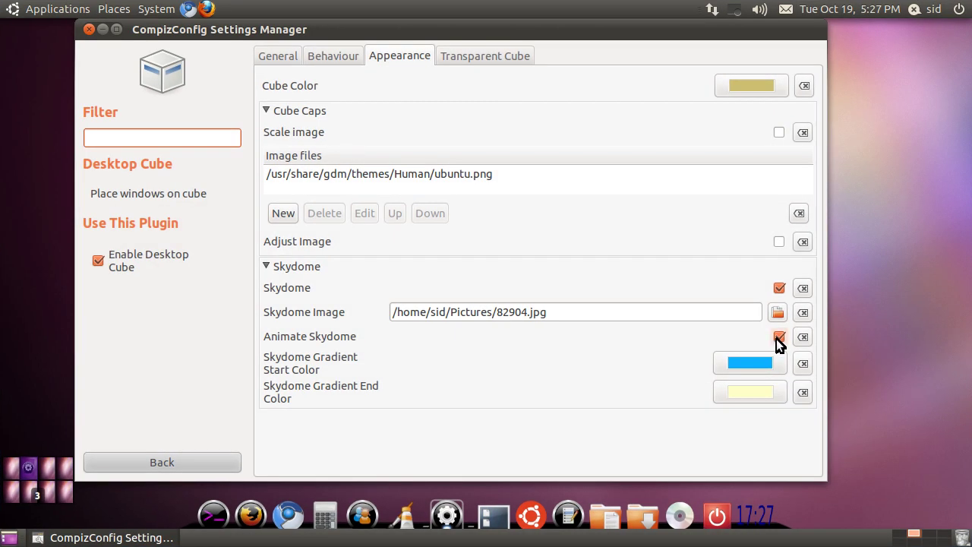
{"action": "left_click", "coordinate": [779, 336]}
{"action": "mouse_move", "coordinate": [393, 372]}
{"action": "left_mouse_down", "text": "ctrl+alt"}
{"action": "mouse_move", "coordinate": [357, 367]}
{"action": "mouse_move", "coordinate": [395, 357]}
{"action": "left_mouse_up", "text": "ctrl+alt"}
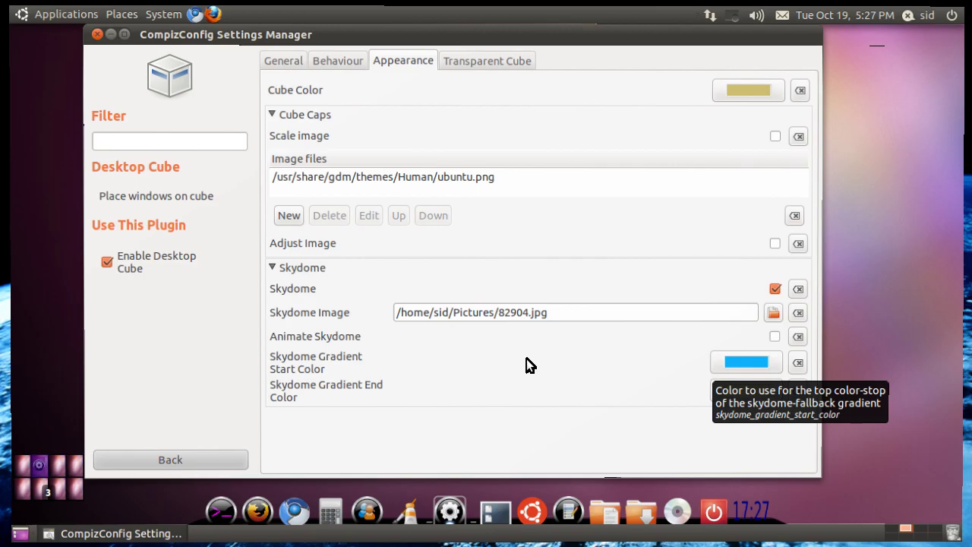
{"action": "left_click", "coordinate": [778, 336]}
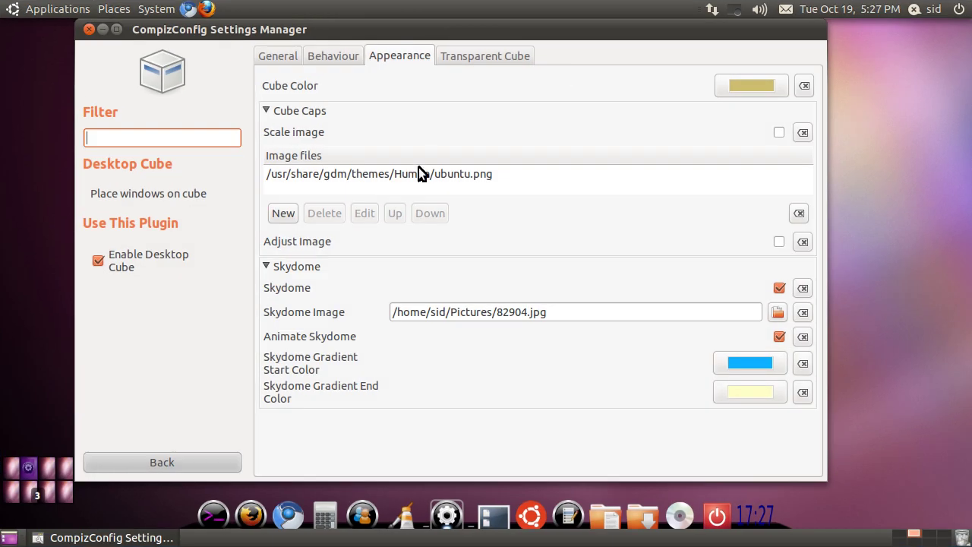
{"action": "left_click", "coordinate": [382, 177]}
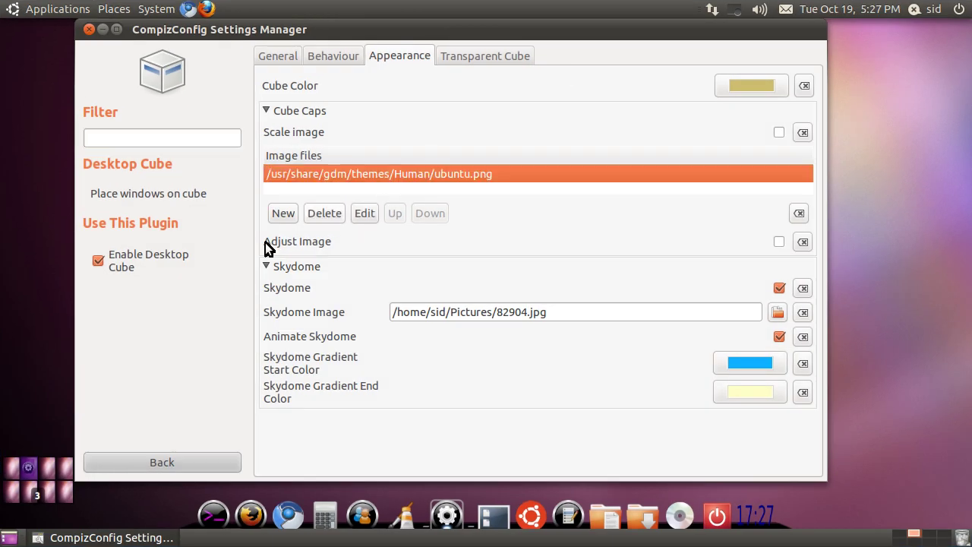
In Desktop Cube's Transparent Cube settings, set Opacity During Rotation to full and preview the rotation
{"action": "left_click", "coordinate": [193, 466]}
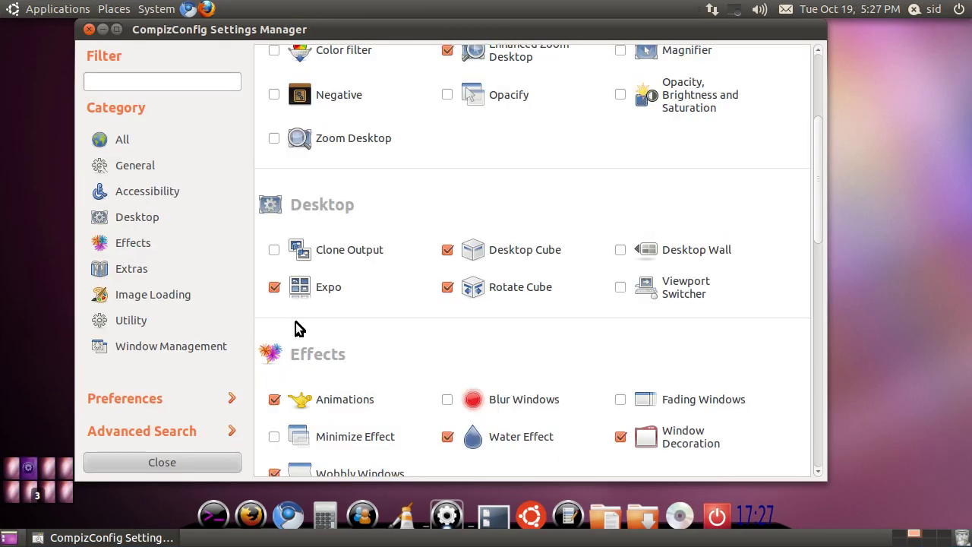
{"action": "left_click", "coordinate": [504, 262]}
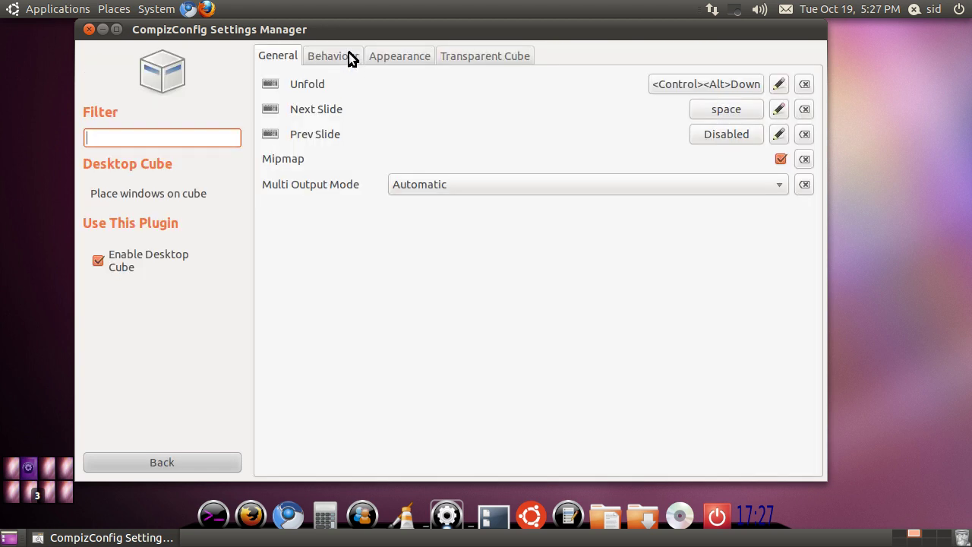
{"action": "left_click", "coordinate": [349, 54]}
{"action": "left_click", "coordinate": [504, 55]}
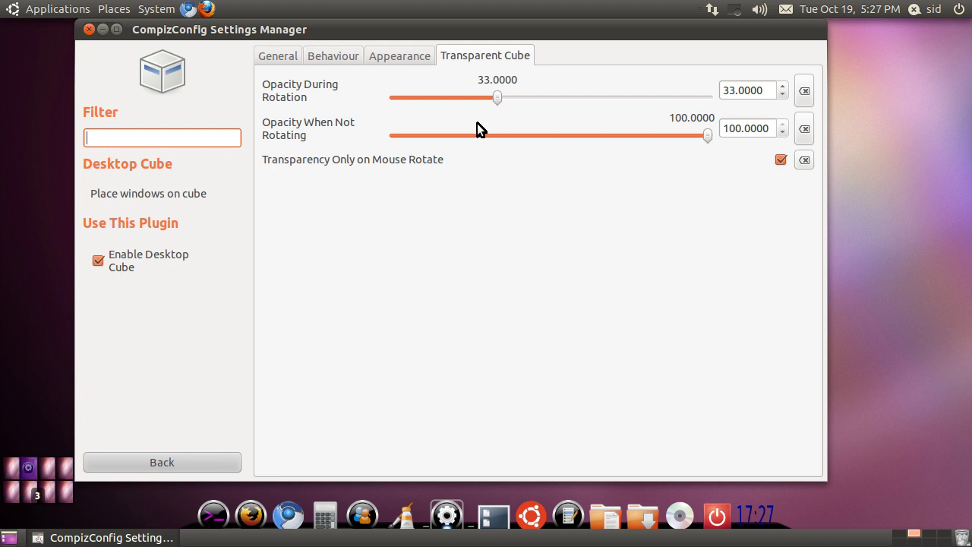
{"action": "left_click_drag", "start_coordinate": [496, 97], "coordinate": [718, 100]}
{"action": "key", "text": "ctrl+alt+Right"}
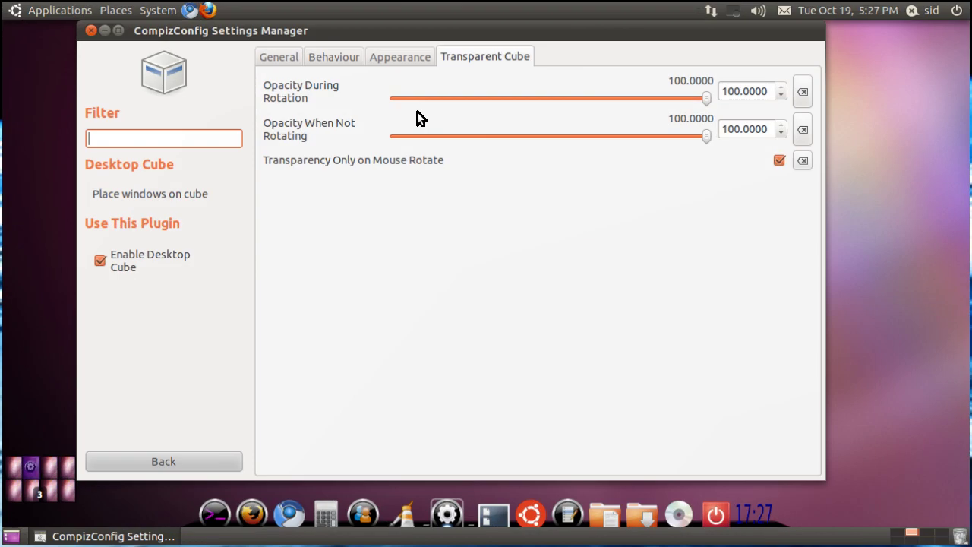
Lower Opacity During Rotation step by step, then go back to the plugin list
{"action": "left_click", "coordinate": [465, 104]}
{"action": "left_click", "coordinate": [464, 102]}
{"action": "left_click", "coordinate": [464, 98]}
{"action": "left_click", "coordinate": [464, 97]}
{"action": "left_click", "coordinate": [464, 98]}
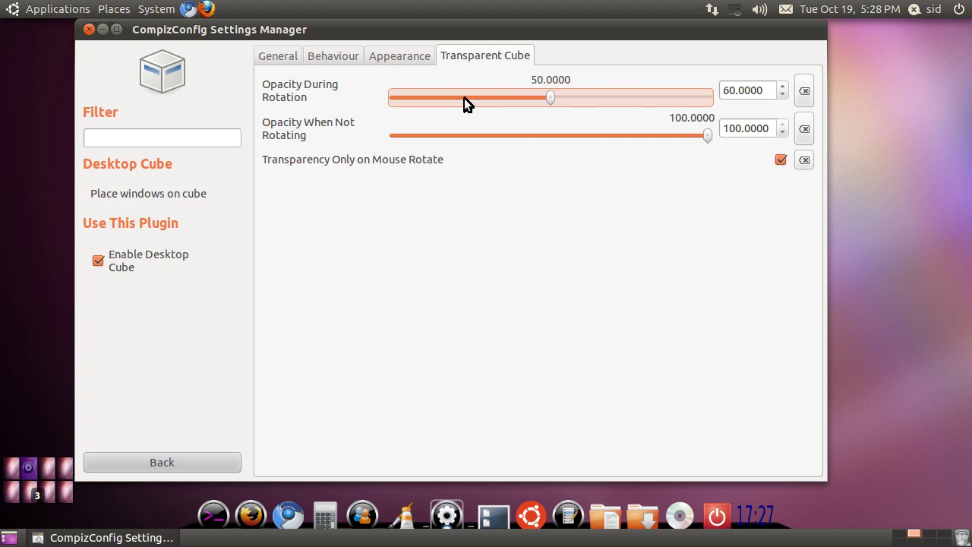
{"action": "left_click", "coordinate": [464, 98]}
{"action": "left_click", "coordinate": [464, 98]}
{"action": "left_click", "coordinate": [464, 98]}
{"action": "left_click", "coordinate": [384, 56]}
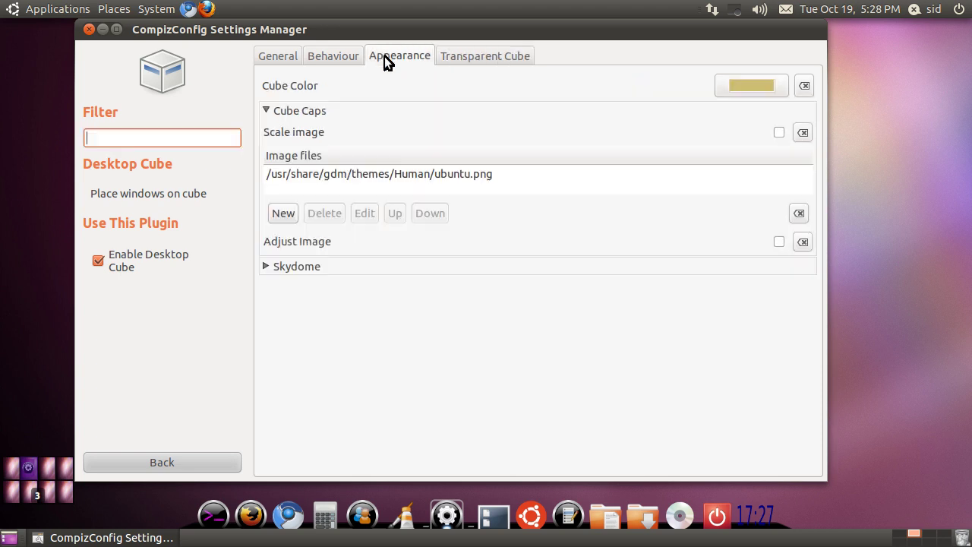
{"action": "left_click", "coordinate": [327, 54]}
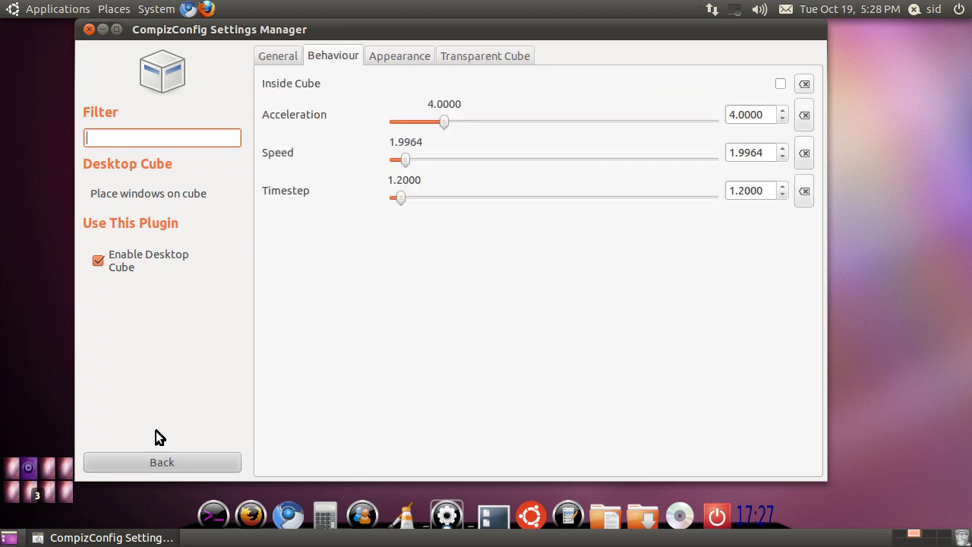
{"action": "left_click", "coordinate": [155, 457]}
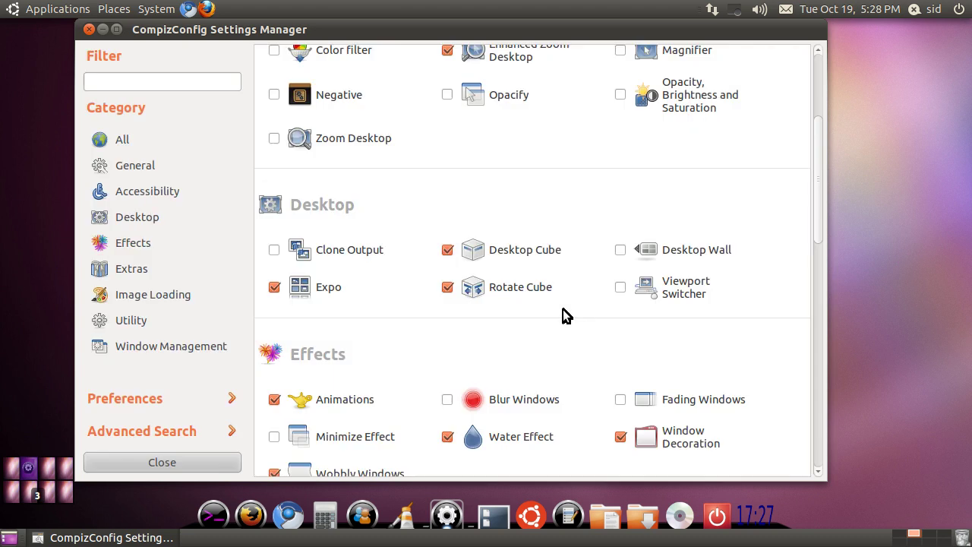
Change the Rotate Cube Zoom from 0.8718 to 0.7832, previewing the rotation along the way
{"action": "left_click", "coordinate": [494, 289]}
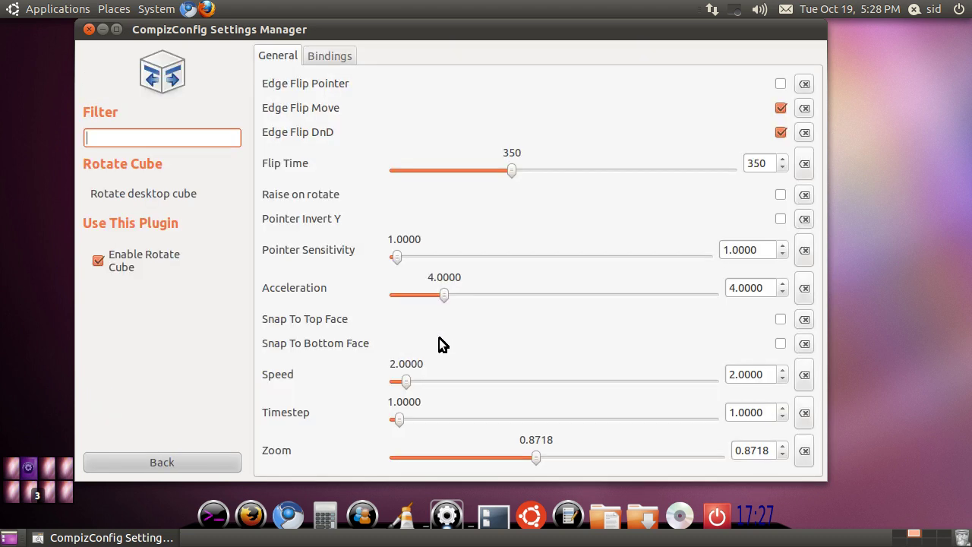
{"action": "key", "text": "ctrl+alt+Right"}
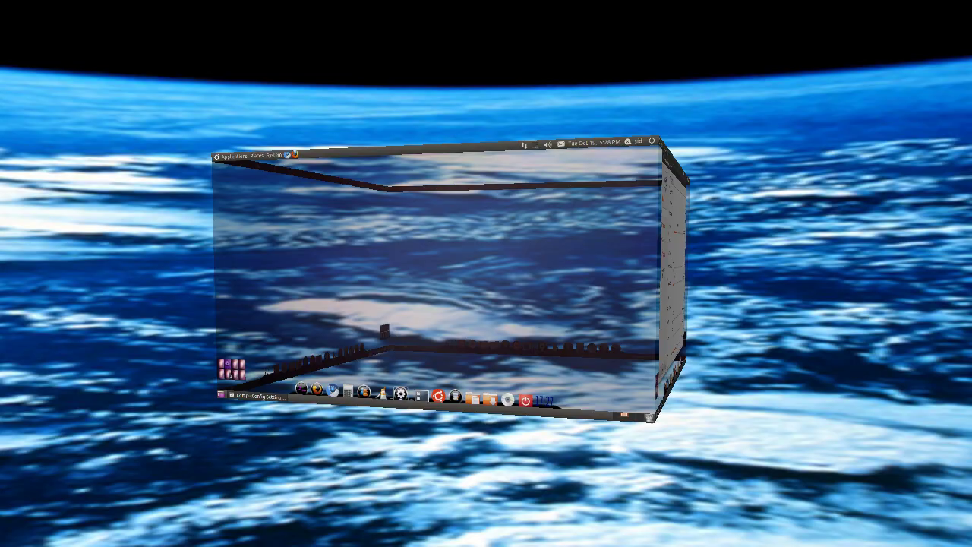
{"action": "key", "text": "ctrl+alt+Left"}
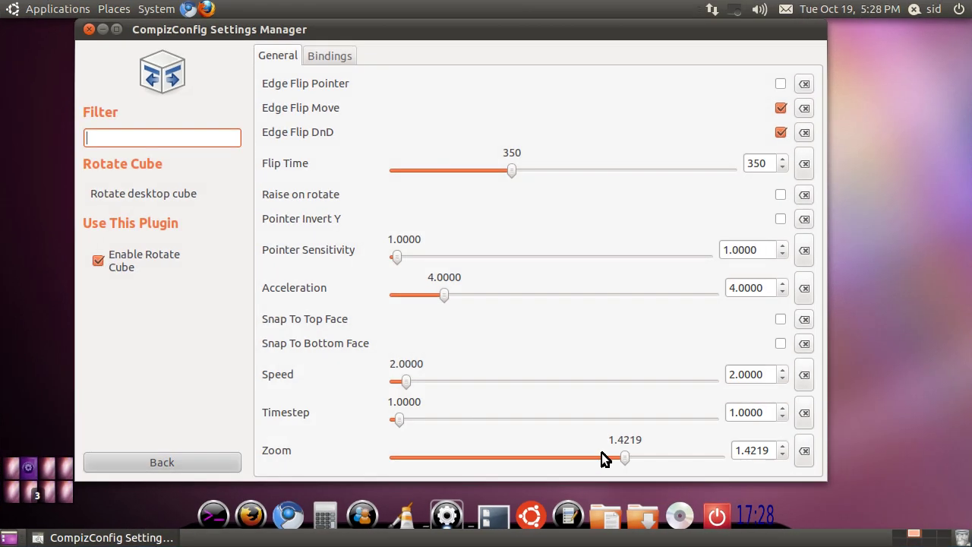
{"action": "left_click_drag", "start_coordinate": [612, 458], "coordinate": [375, 448]}
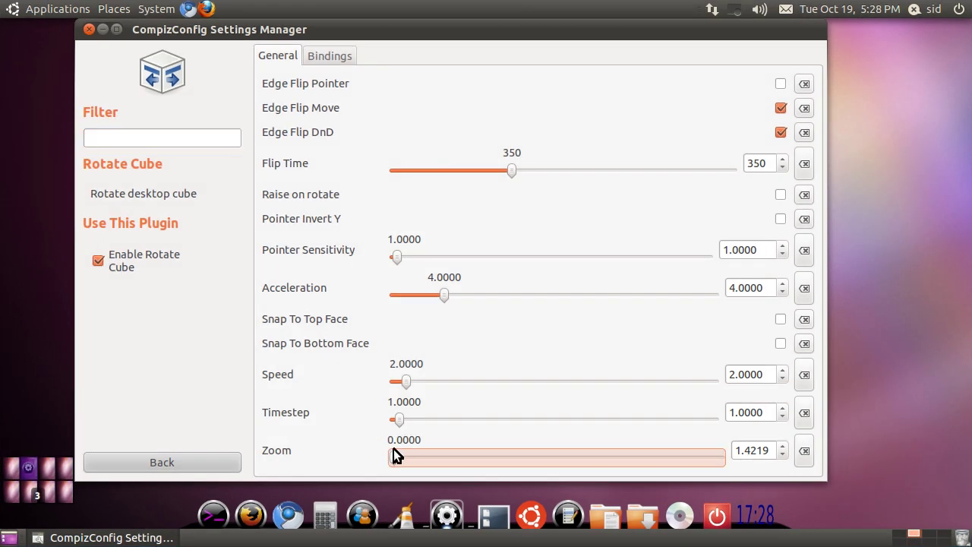
{"action": "key", "text": "ctrl+alt+Left"}
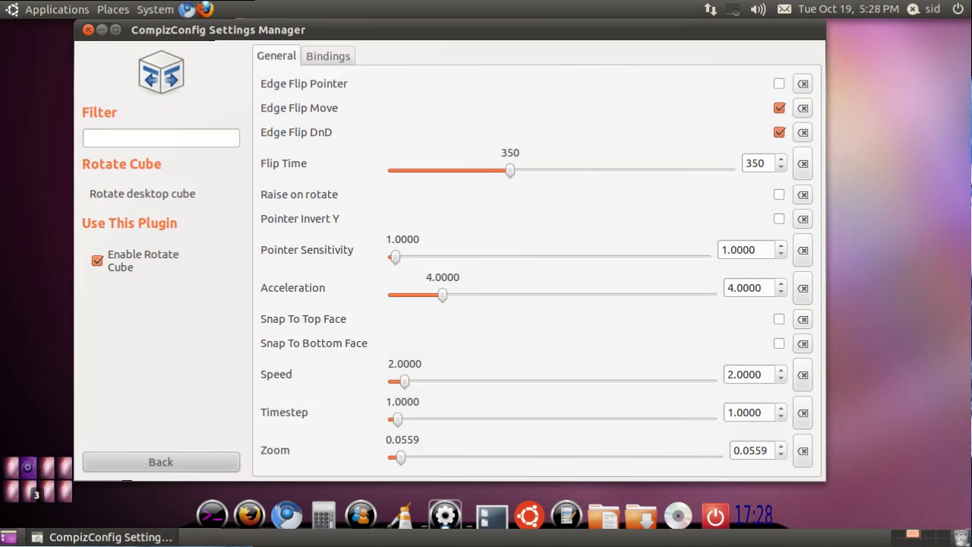
{"action": "left_click_drag", "start_coordinate": [403, 457], "coordinate": [514, 455]}
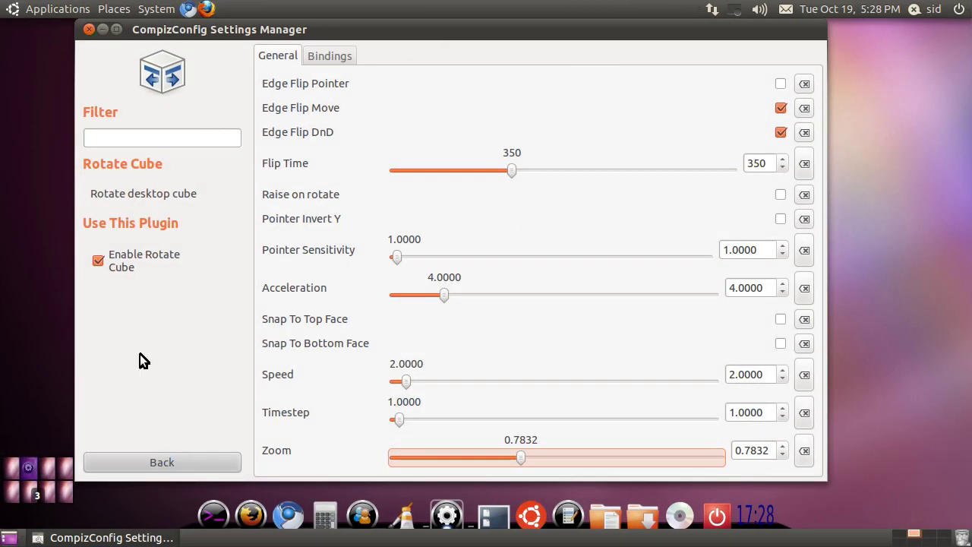
{"action": "left_click", "coordinate": [160, 462]}
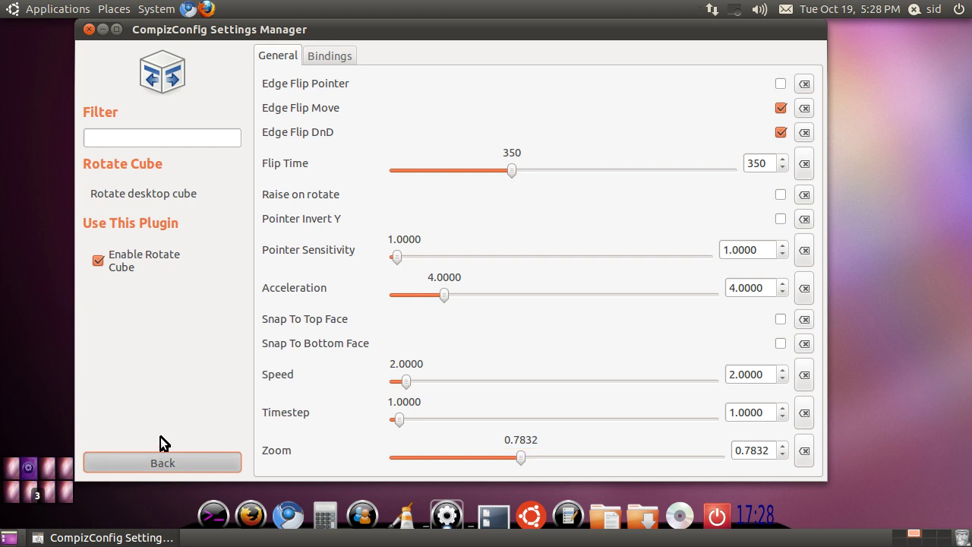
Scroll down the plugin list and close the CompizConfig Settings Manager window
{"action": "scroll", "coordinate": [575, 337], "scroll_direction": "down", "scroll_amount": 5}
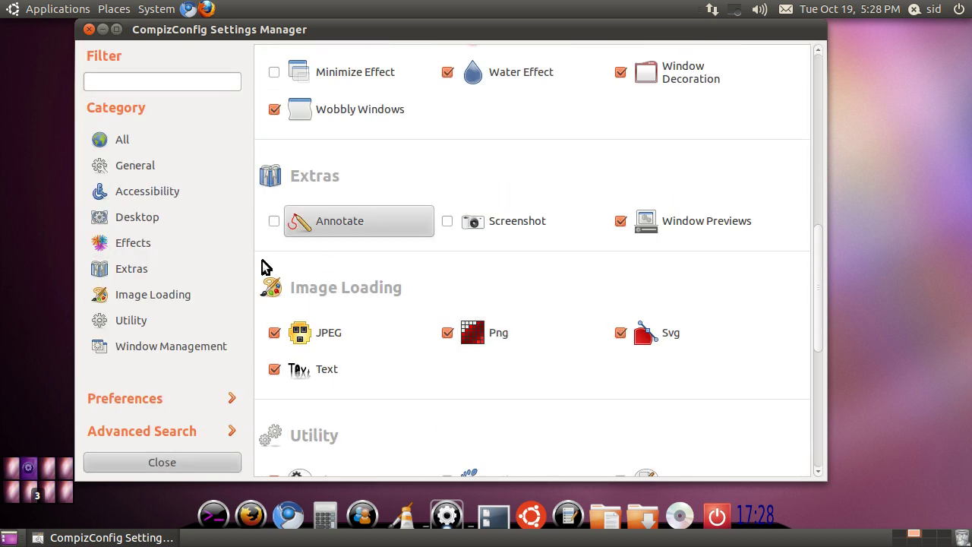
{"action": "scroll", "coordinate": [426, 388], "scroll_direction": "down", "scroll_amount": 3}
{"action": "scroll", "coordinate": [426, 384], "scroll_direction": "down", "scroll_amount": 3}
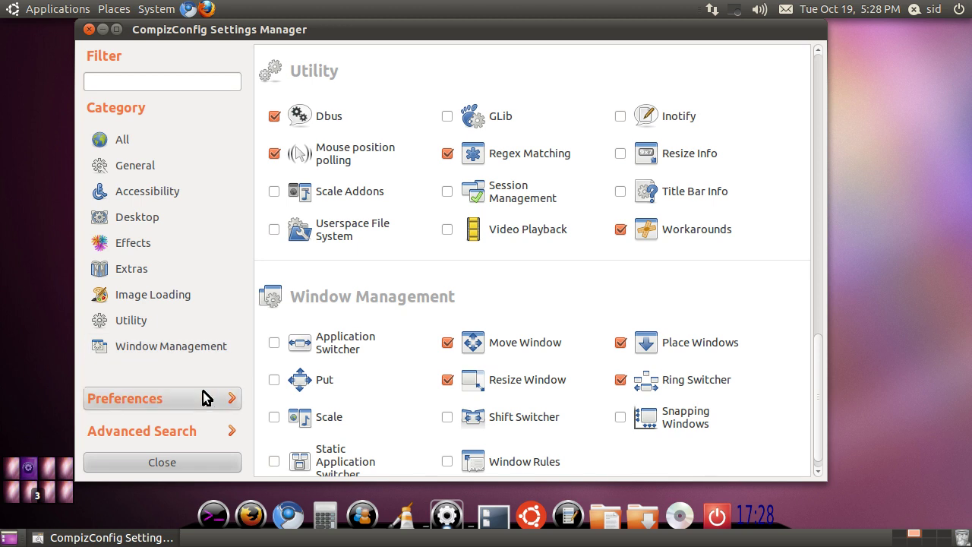
{"action": "left_click", "coordinate": [88, 29]}
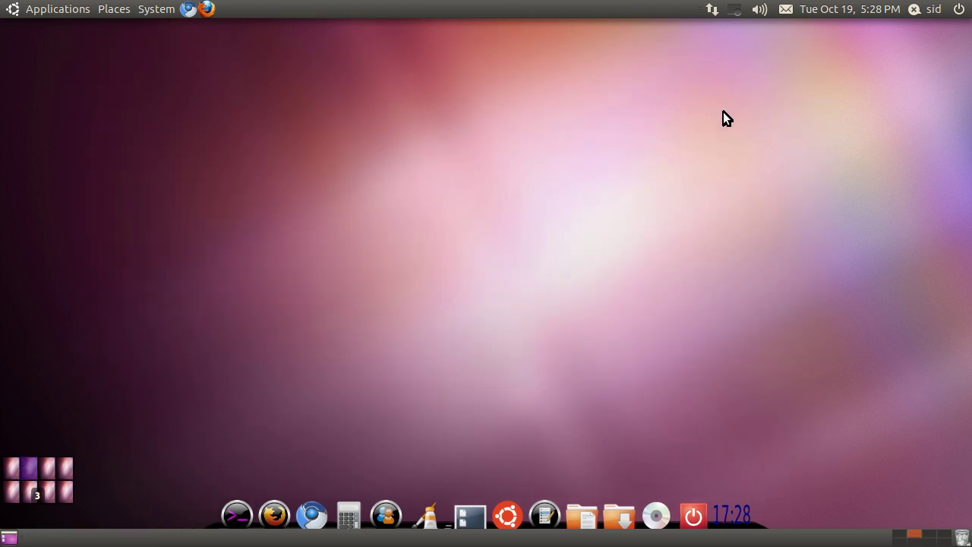